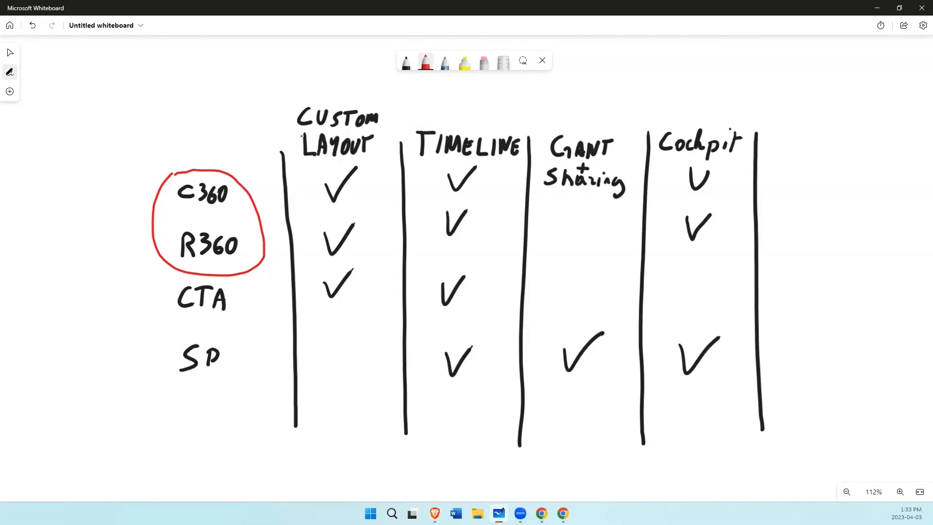
Examine the whiteboard diagram of CTAs and SPs nested inside the R360 and C360 containers.
right_click(225, 135)
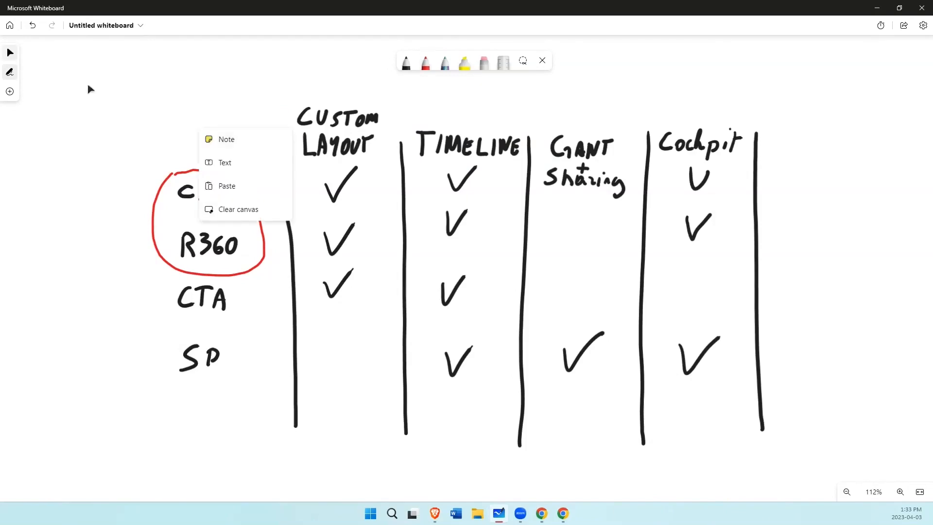
click(10, 52)
drag(97, 74, 796, 95)
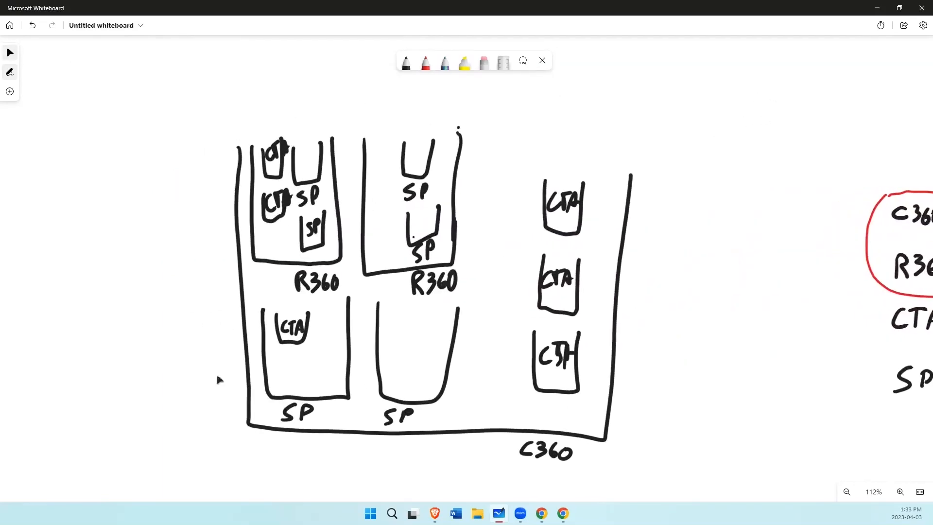
click(631, 181)
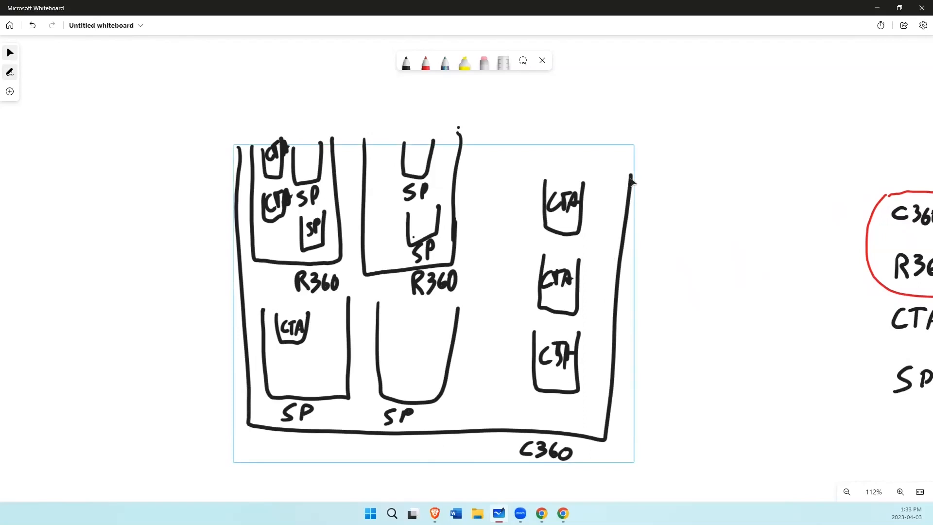
click(616, 157)
click(338, 208)
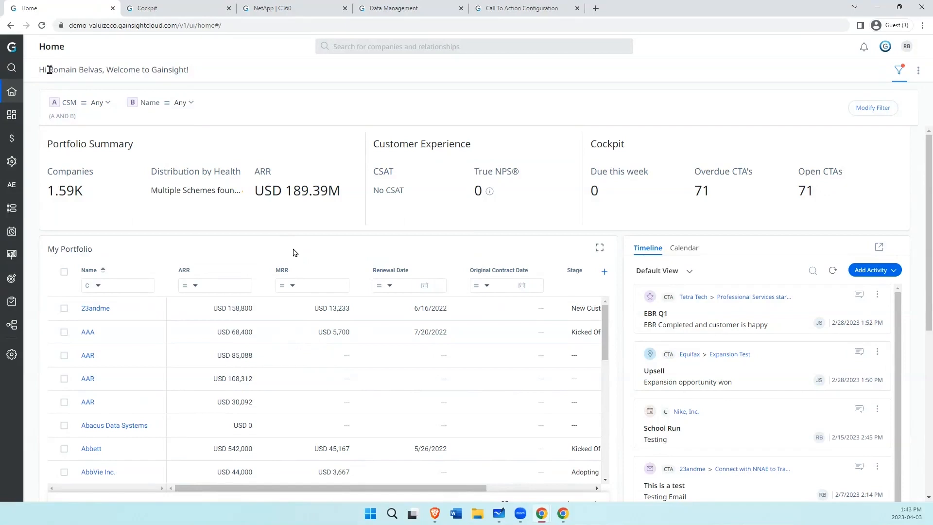
Switch to Gainsight and compare the global Cockpit with NetApp's Timeline and Cockpit in C360.
mouse_move(13, 239)
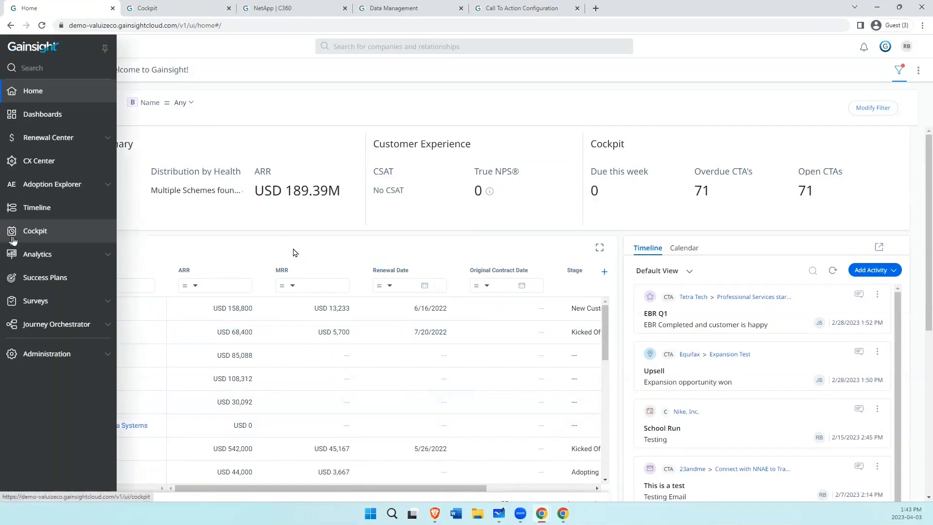
click(27, 231)
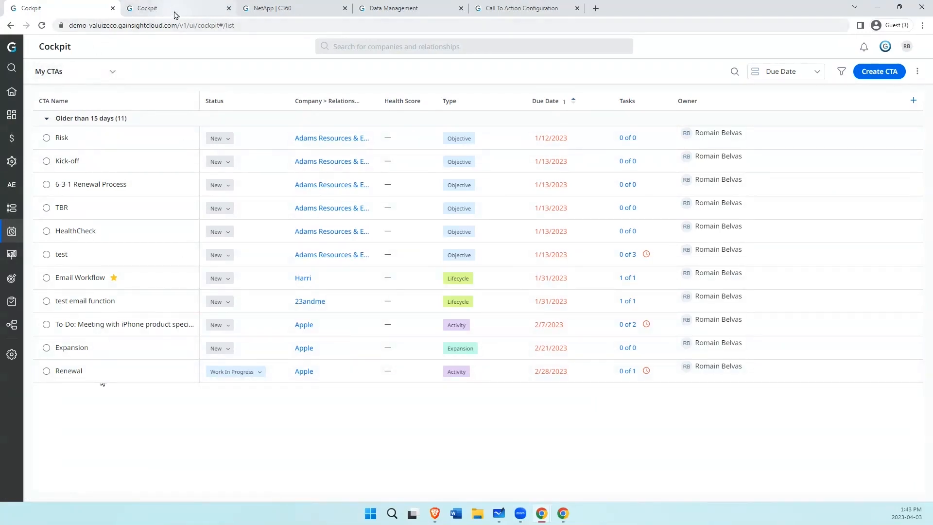
click(265, 10)
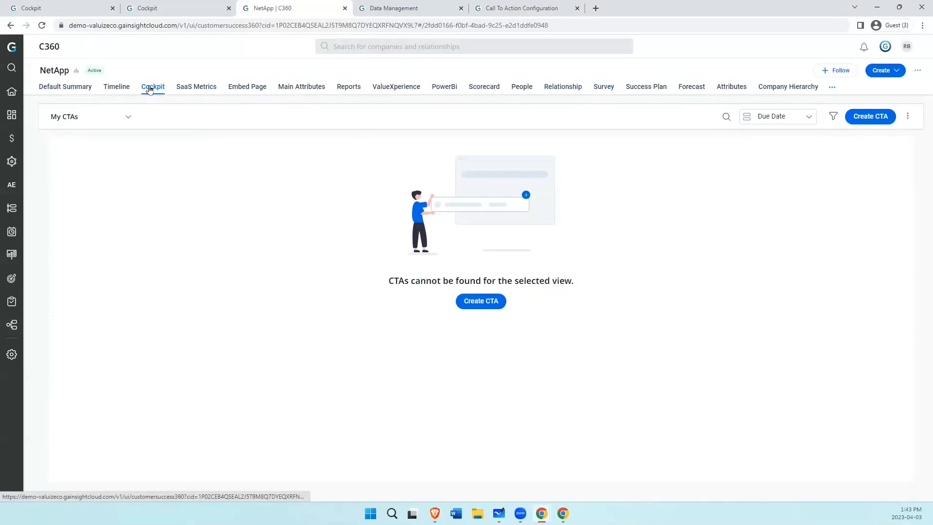
click(125, 91)
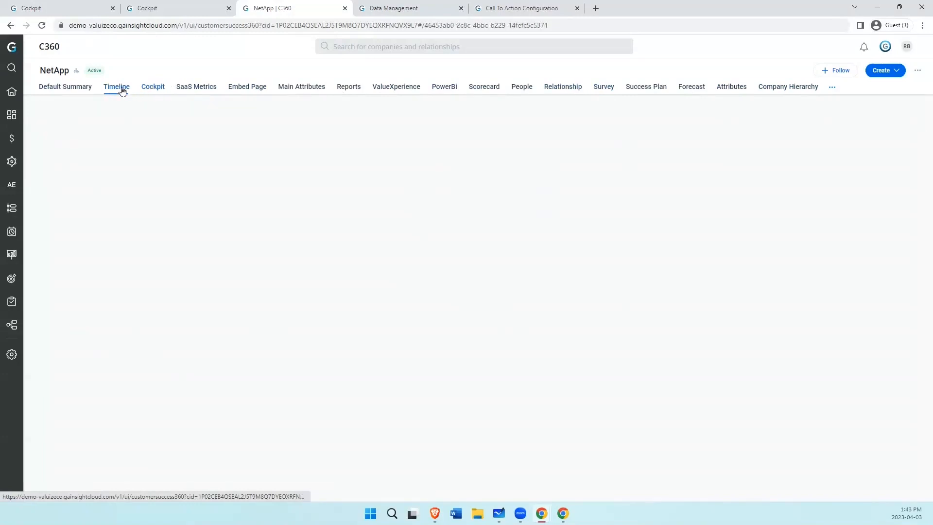
click(161, 87)
Start a new CTA from the global Cockpit, named "Apple AR feature", for the company NetApp.
mouse_move(10, 234)
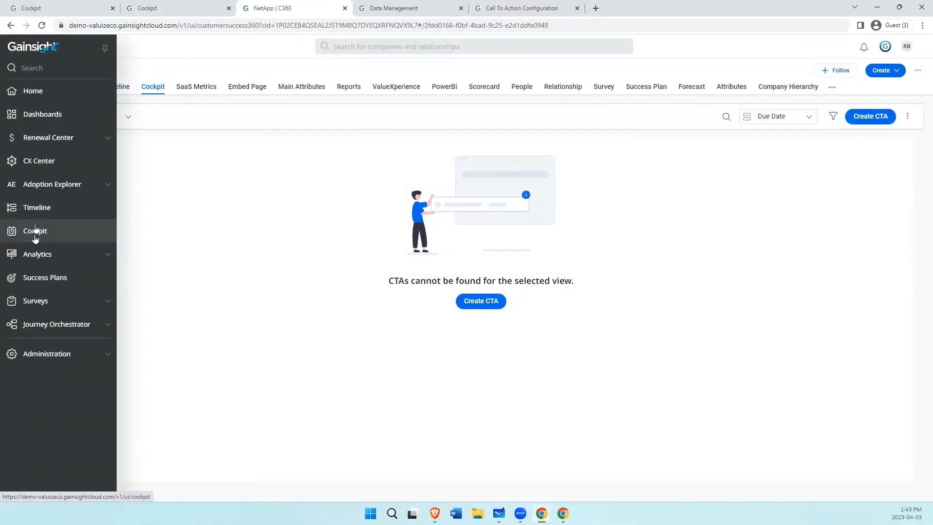
click(147, 8)
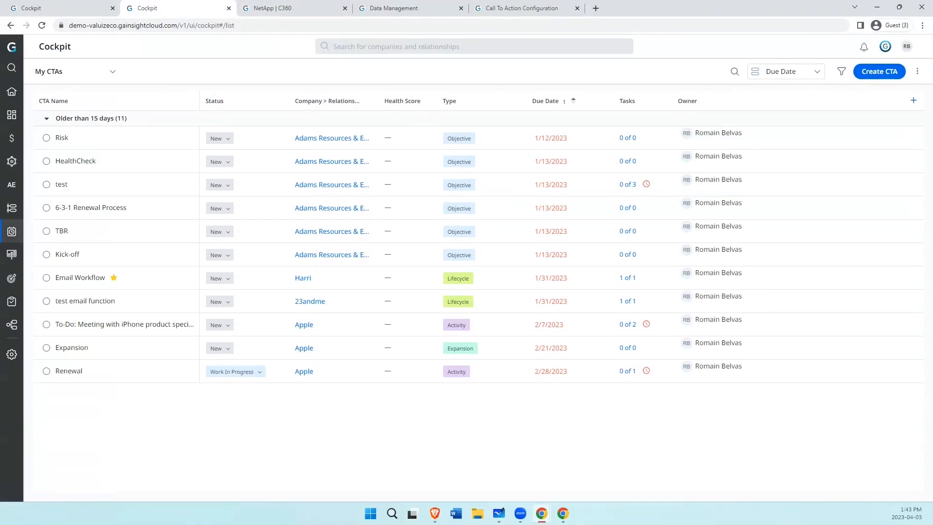
click(872, 74)
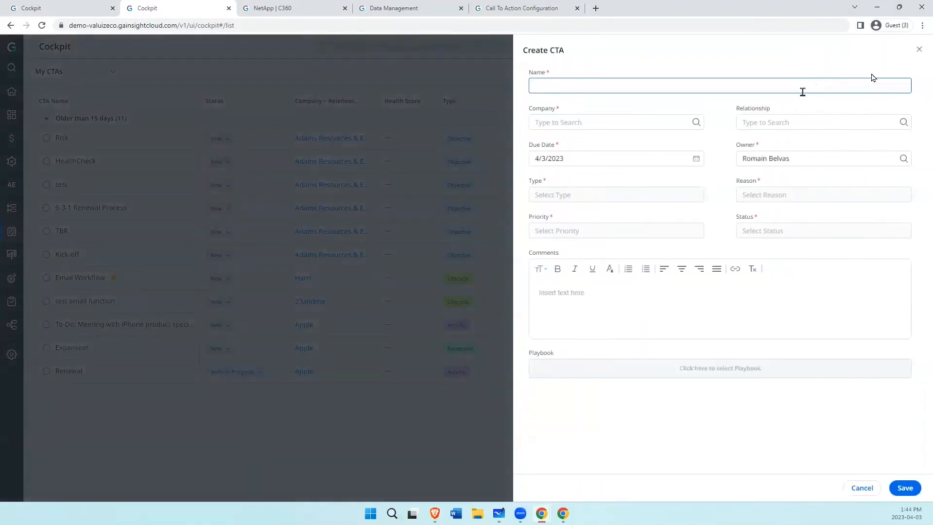
text(Apple AR f)
text(eature)
click(659, 127)
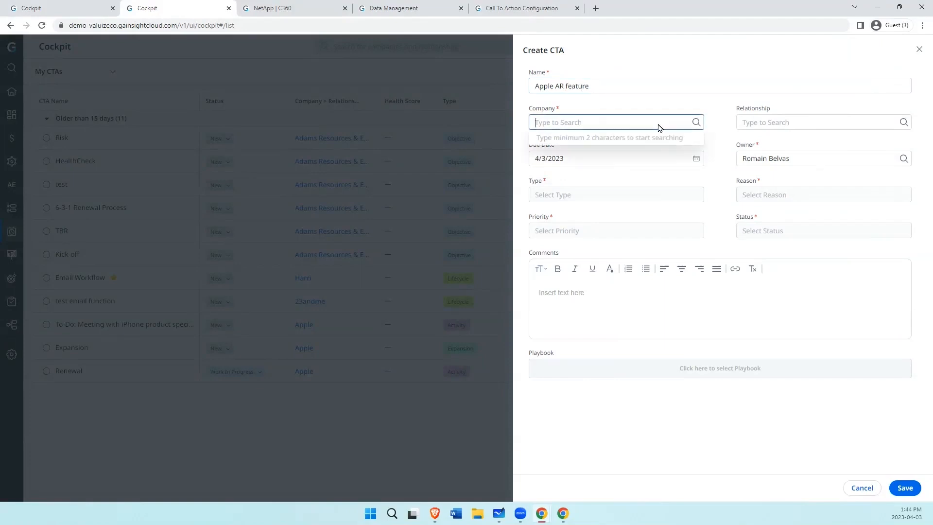
text(Net)
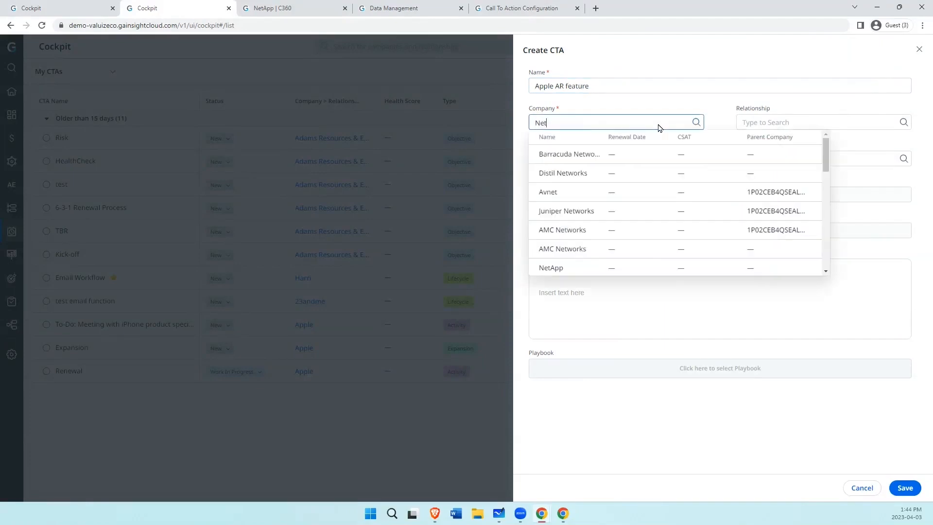
text(App)
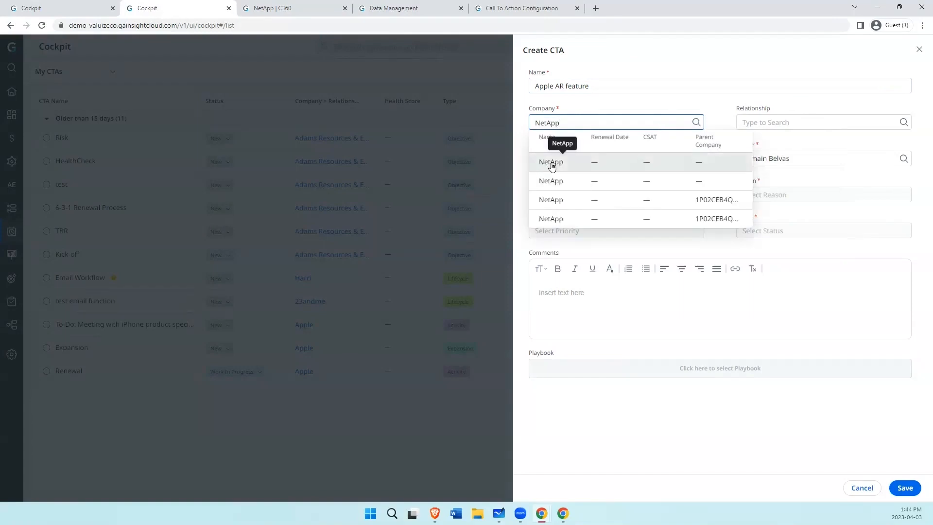
click(552, 166)
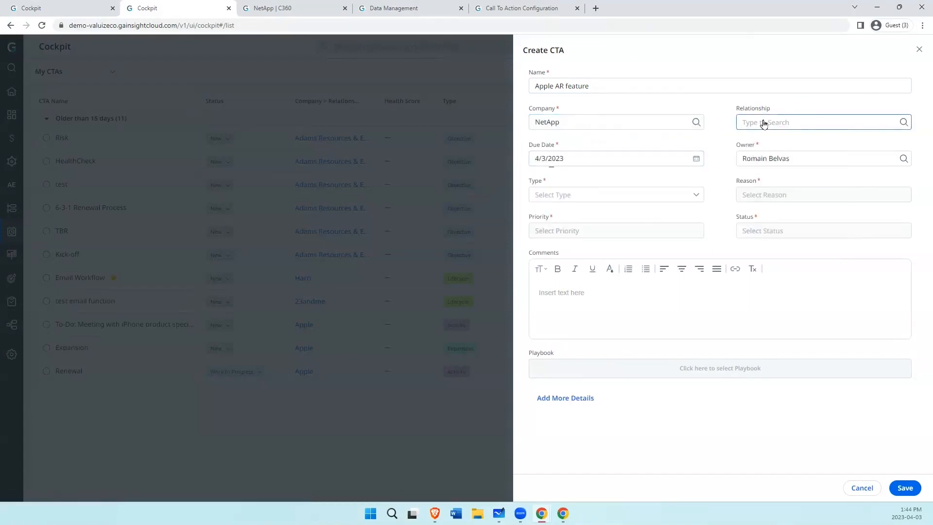
Set the CTA's due date to 4/6/2023 and its type to Expansion, and save it.
click(601, 160)
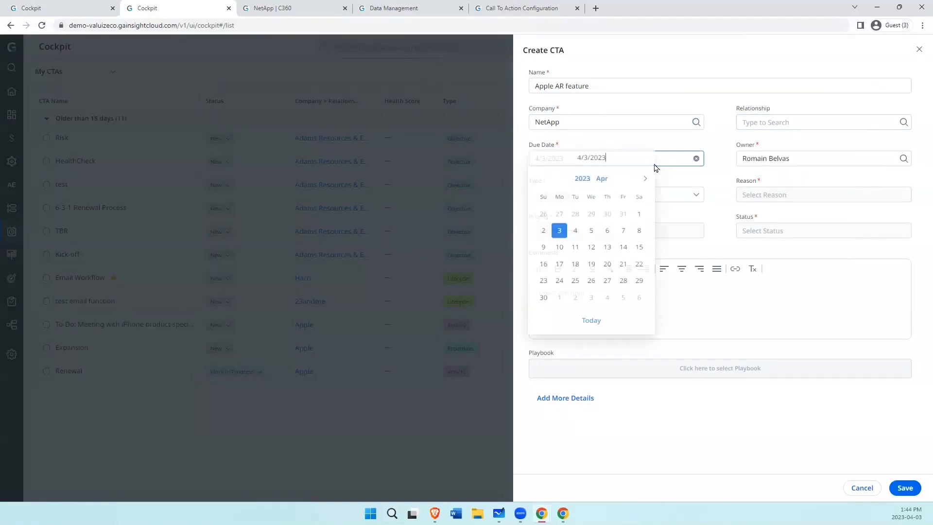
click(607, 231)
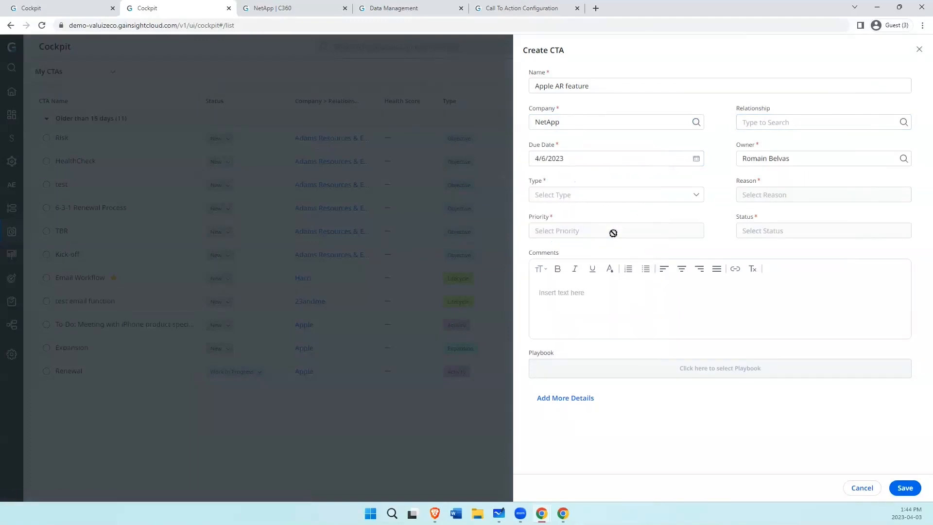
click(614, 200)
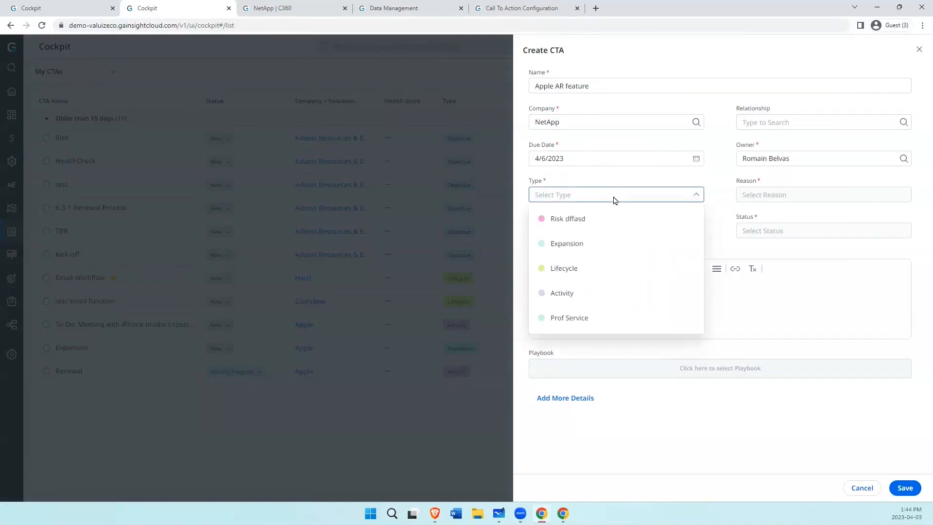
click(573, 249)
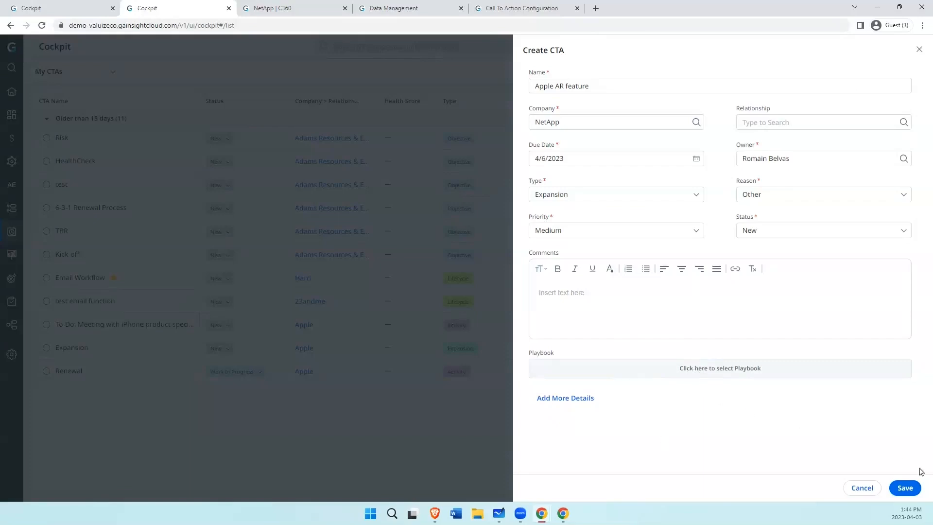
click(907, 488)
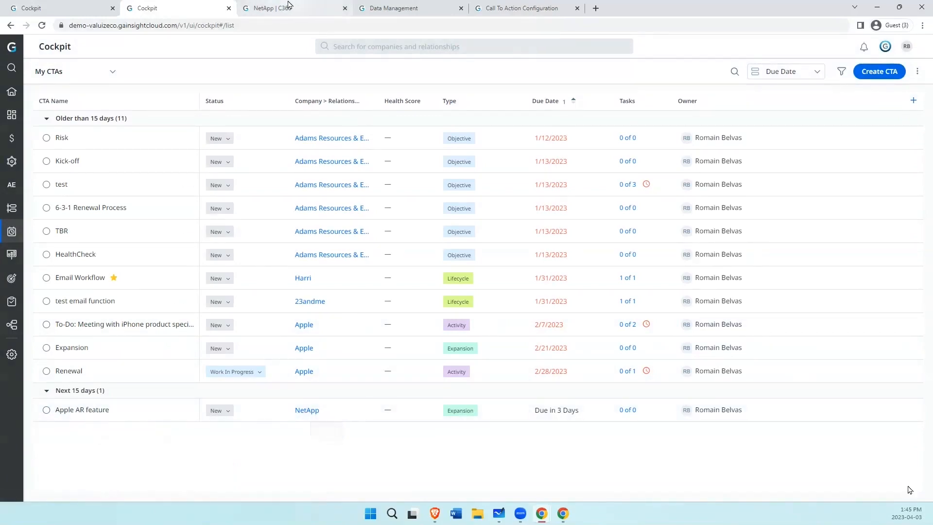
Check the Apple AR feature CTA in NetApp's C360 Cockpit and return to the global Cockpit list.
click(309, 410)
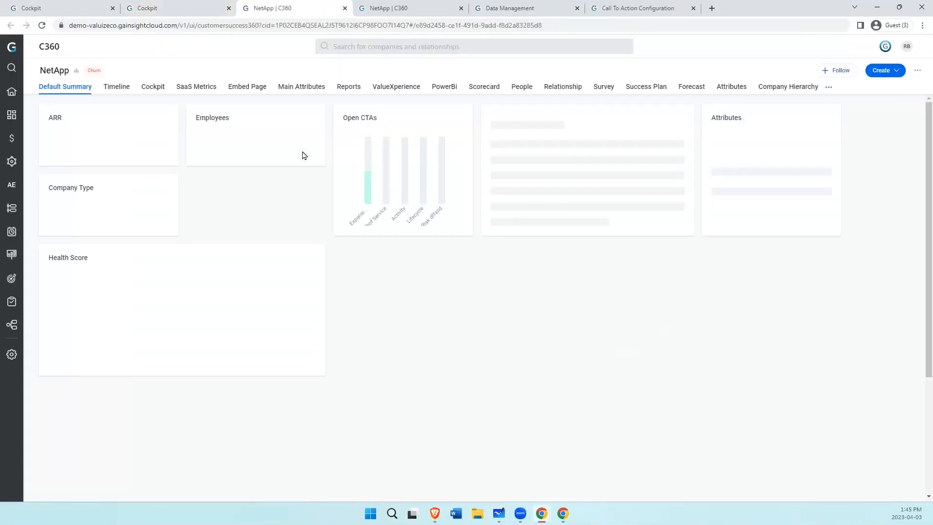
click(153, 89)
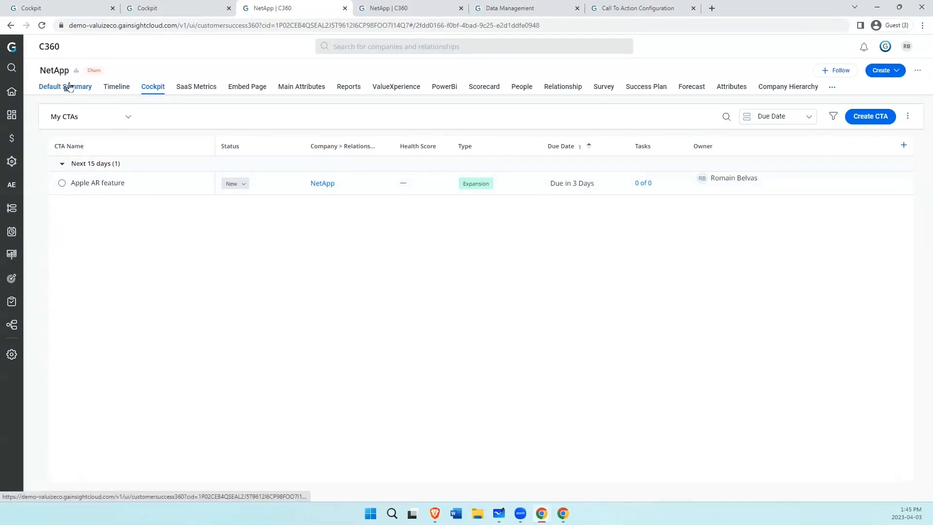
click(157, 13)
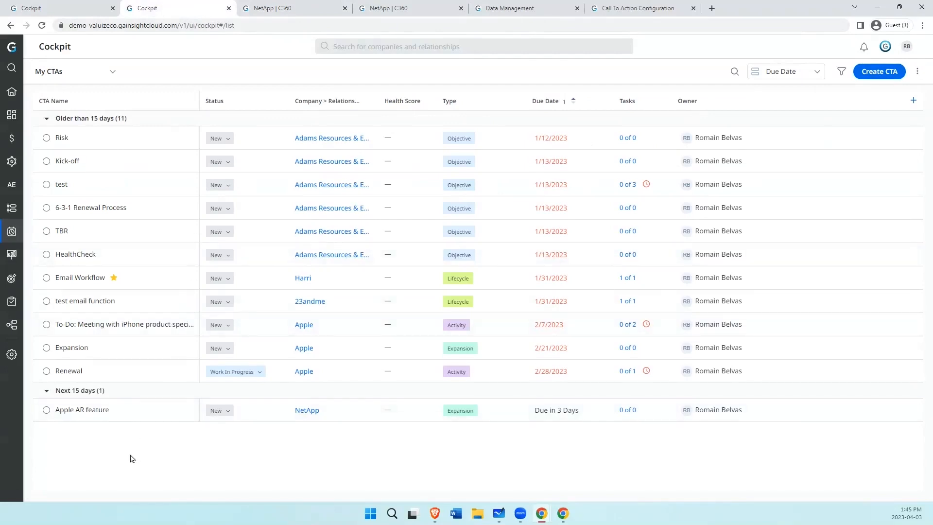
Open the Apple AR feature CTA and add its tasks by applying the "Apply to all" playbook.
click(125, 416)
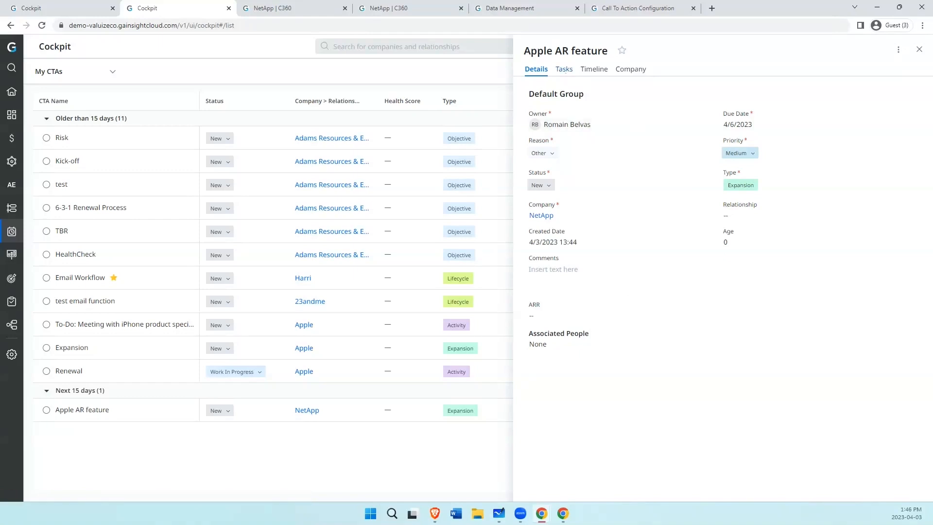
click(564, 73)
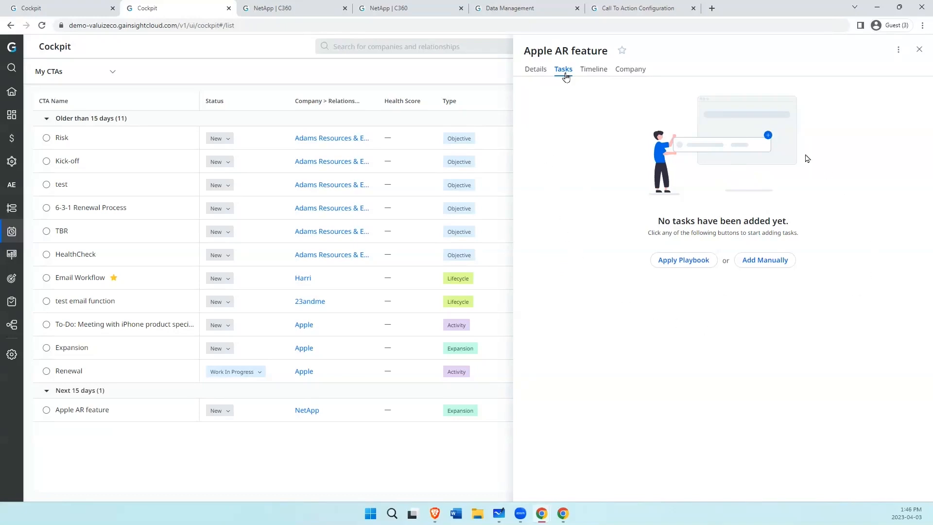
click(692, 265)
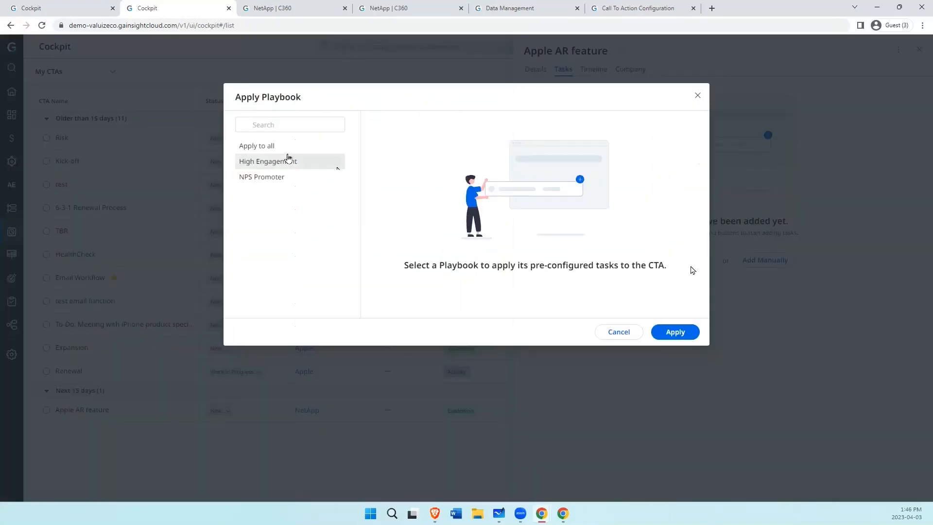
click(271, 150)
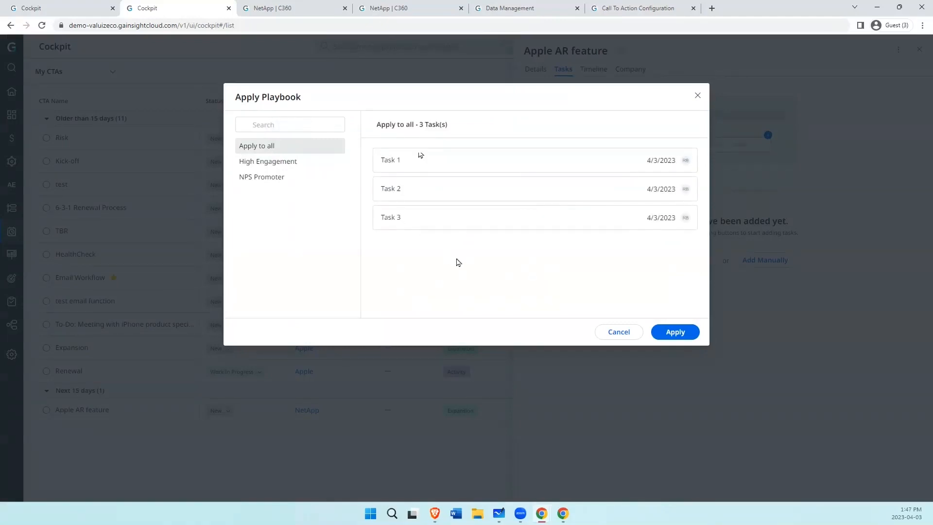
click(674, 331)
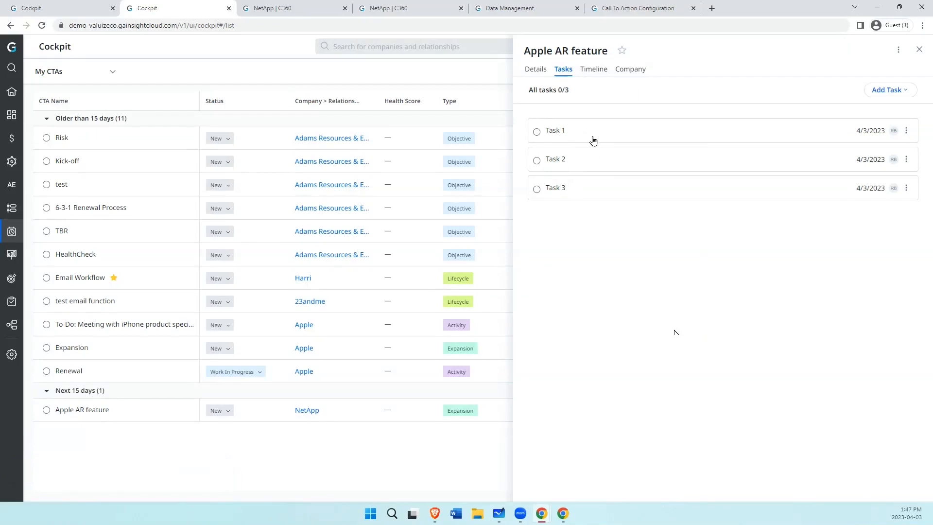
Review the Timeline and Company sections of the Apple AR feature CTA.
click(592, 73)
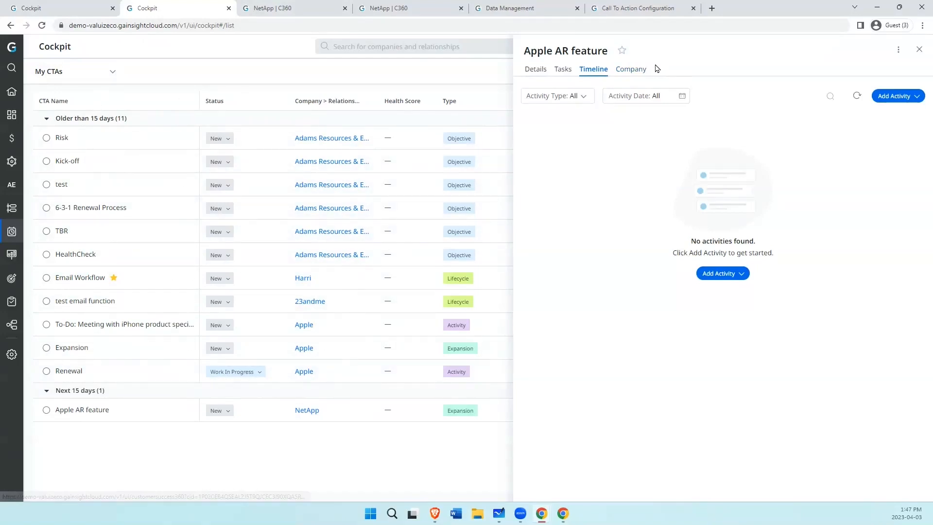
click(640, 71)
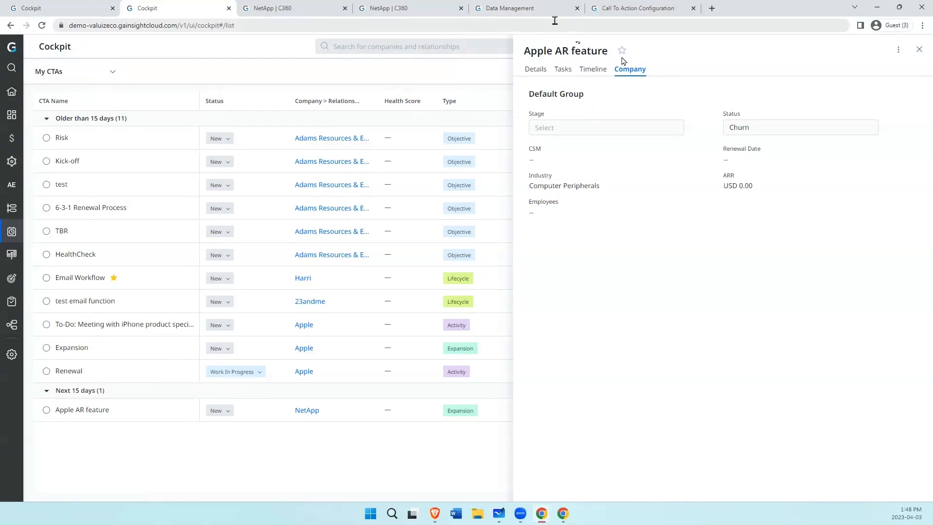
Search the Data Management objects for "Relation", inspect the Relationship object's fields, and return to the object list.
click(529, 12)
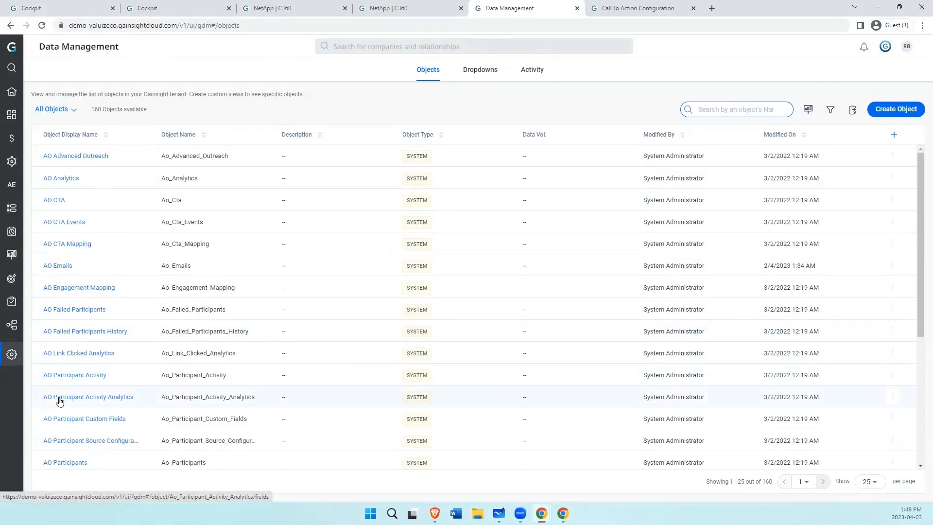
scroll(60, 400, down, 2)
scroll(59, 400, down, 5)
scroll(59, 400, up, 8)
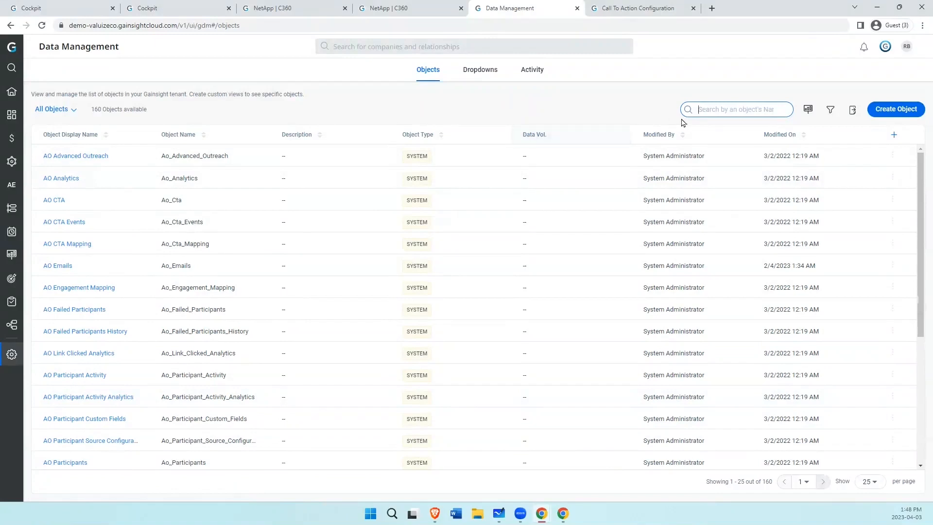
text(Relation)
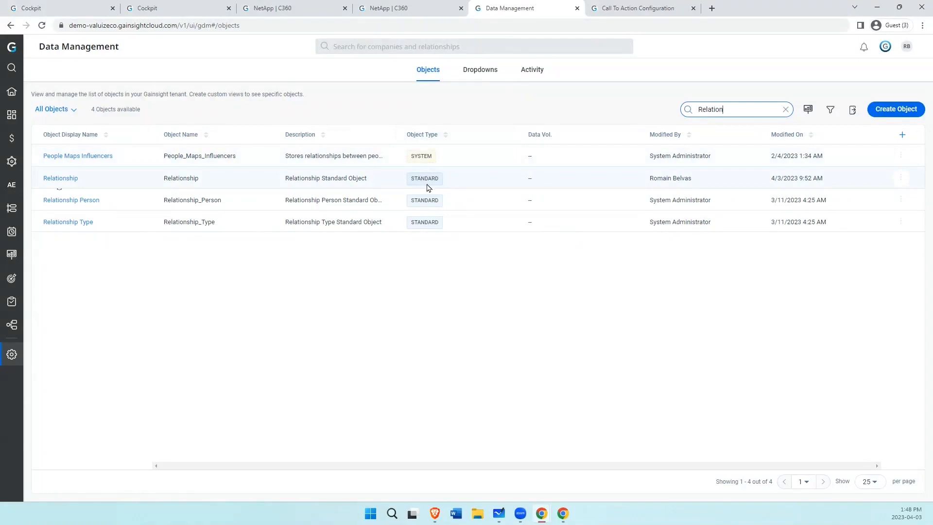
click(74, 180)
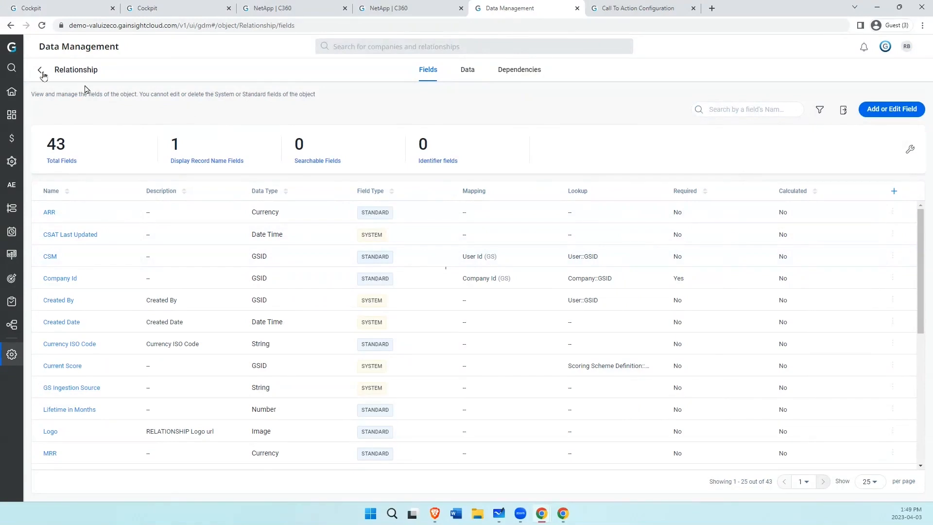
click(40, 71)
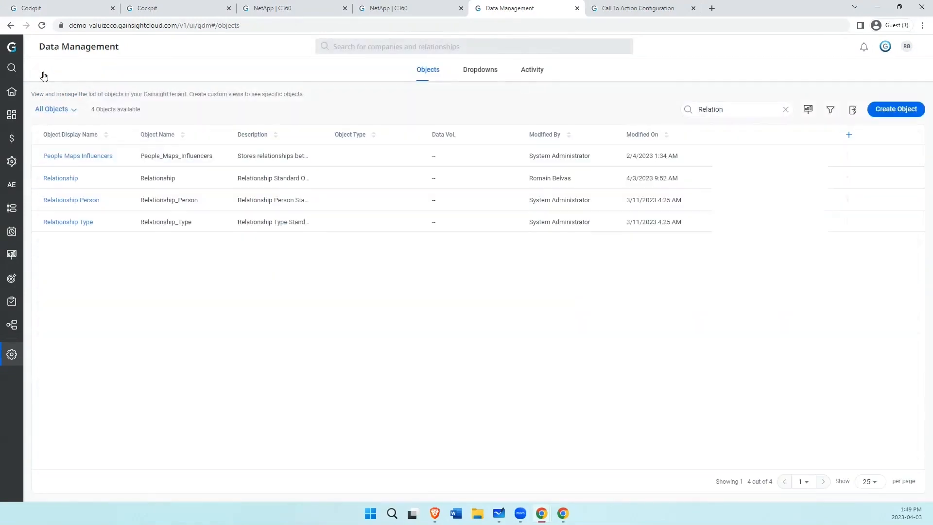
Search the Data Management objects for "Call to Action" and inspect the Call To Action object's fields.
double_click(728, 113)
text(Call)
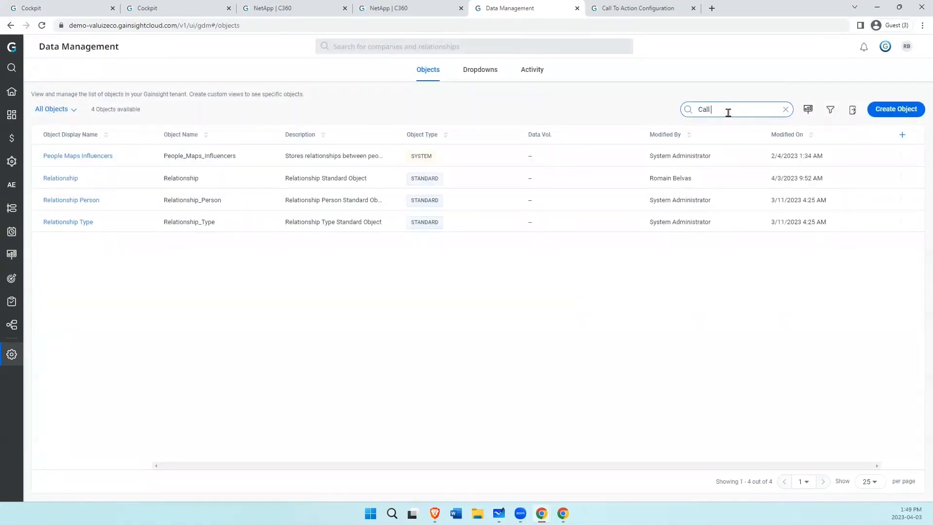
text( to Action)
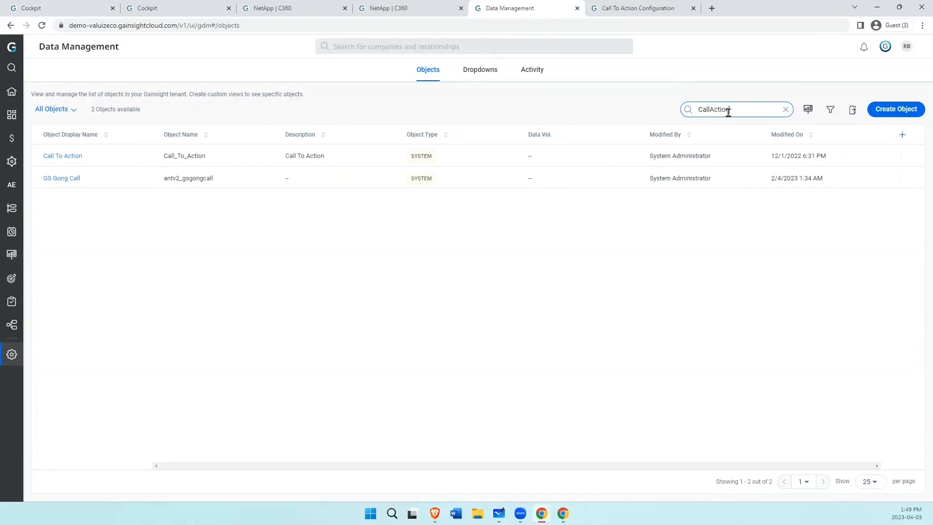
click(711, 112)
text(to)
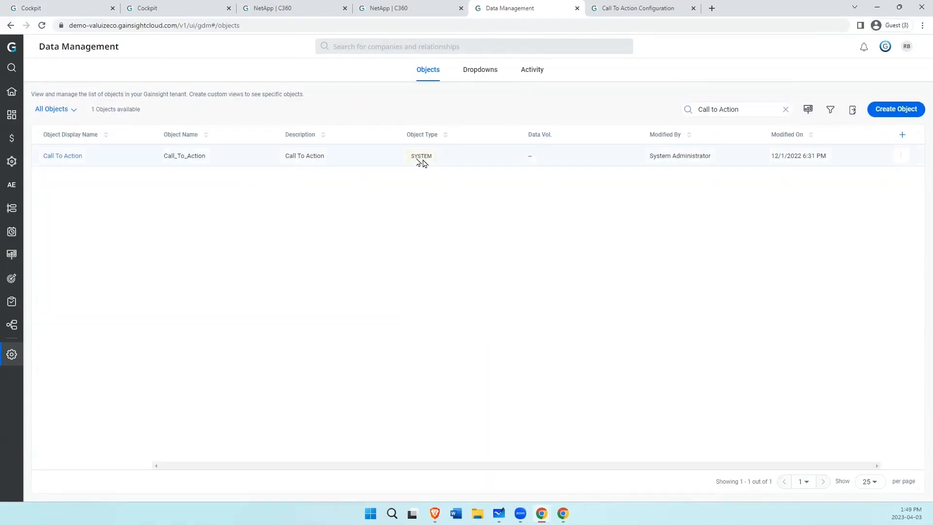
click(58, 156)
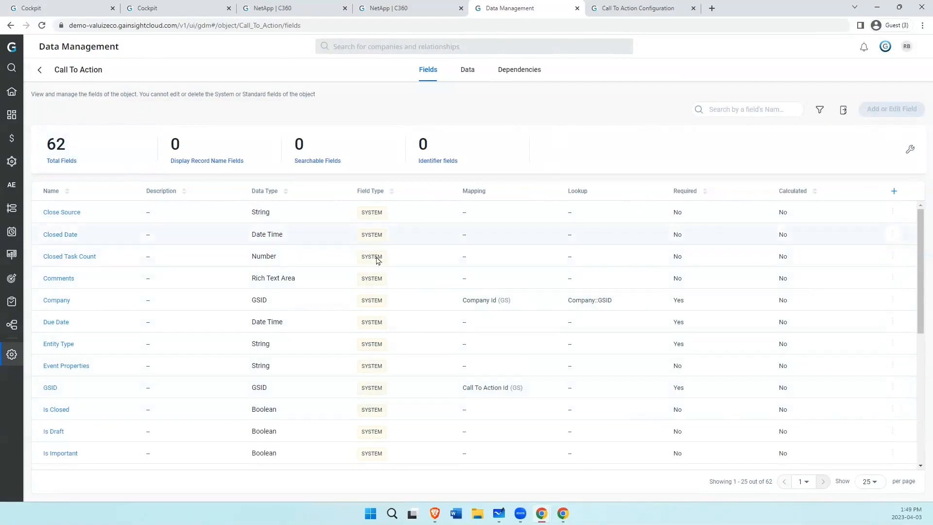
scroll(531, 364, down, 5)
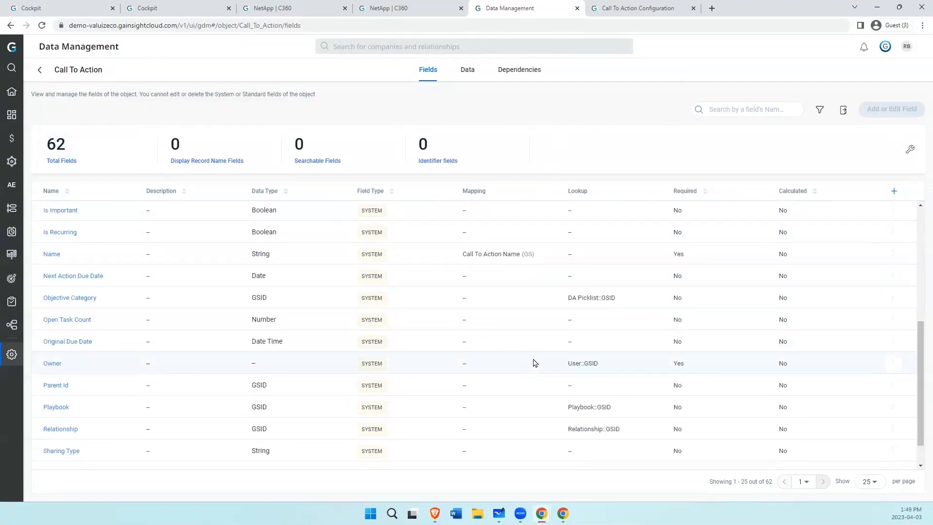
scroll(533, 363, up, 5)
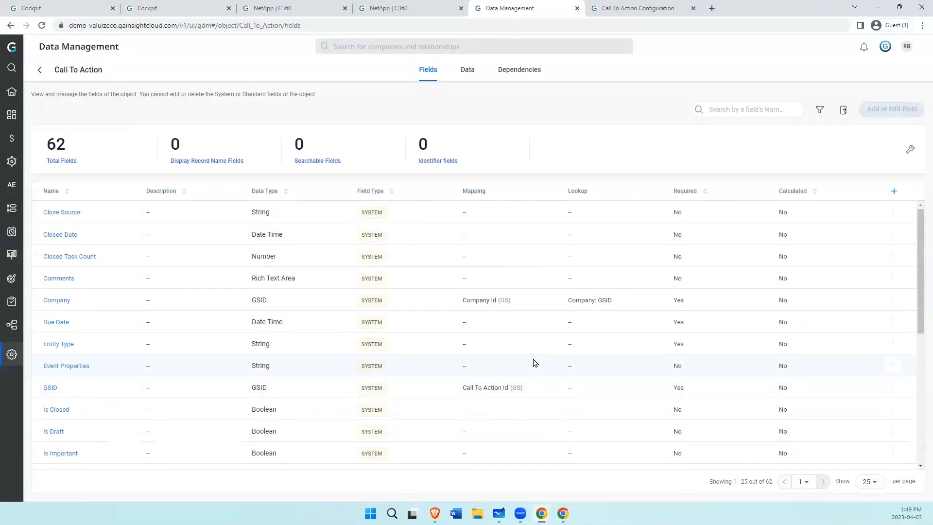
Switch to the Call To Action Configuration page and review its sections from CTA Type down to Fields on Call To Action.
click(609, 8)
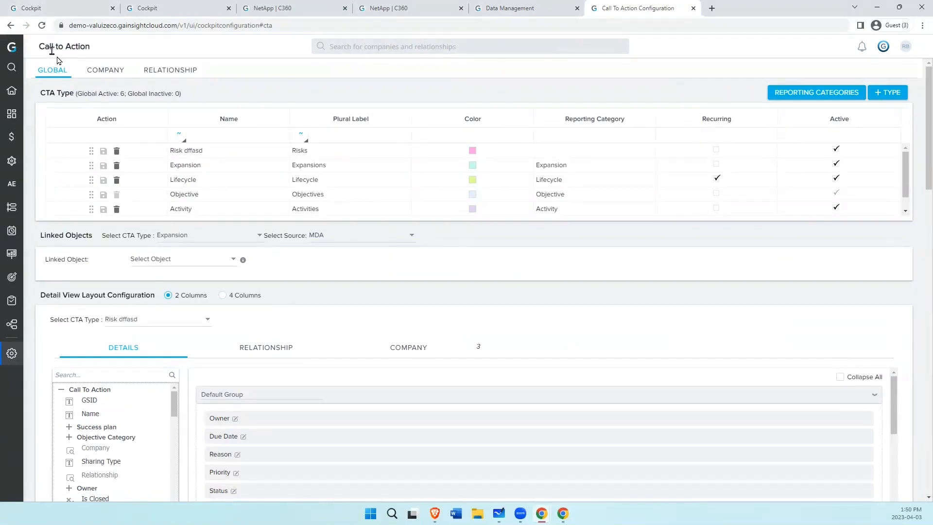
scroll(219, 193, down, 1)
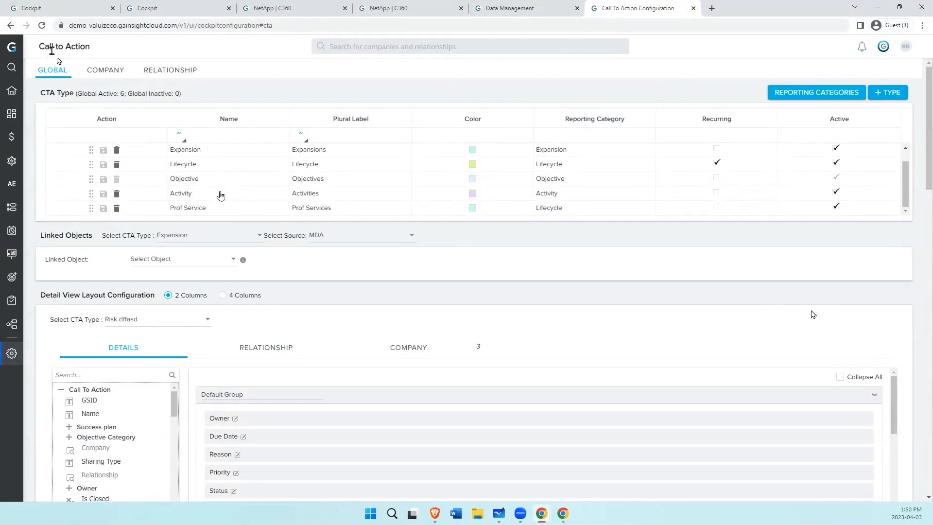
scroll(818, 309, down, 3)
scroll(817, 309, down, 15)
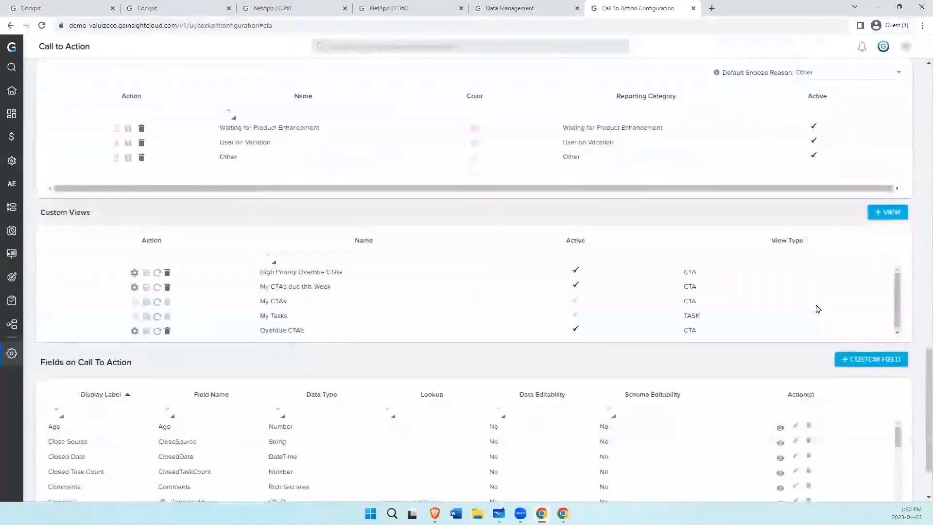
scroll(404, 387, down, 5)
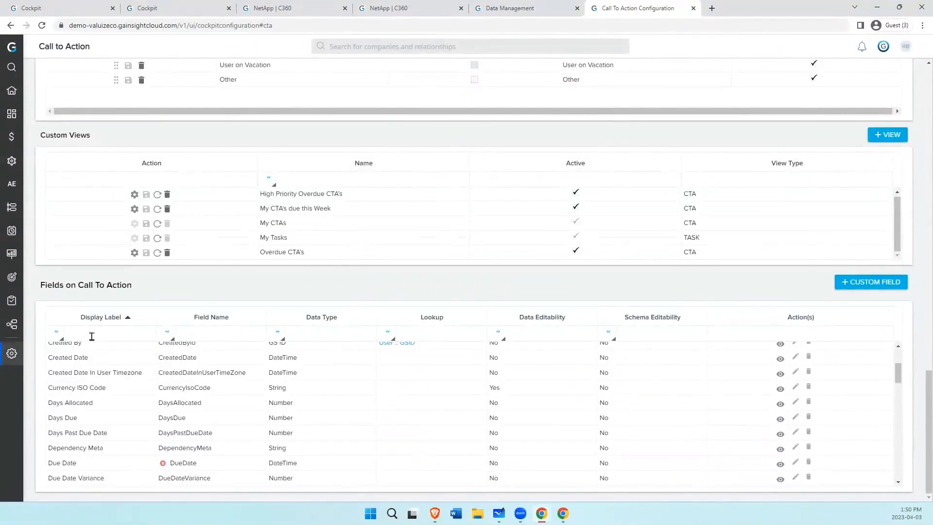
scroll(827, 399, down, 8)
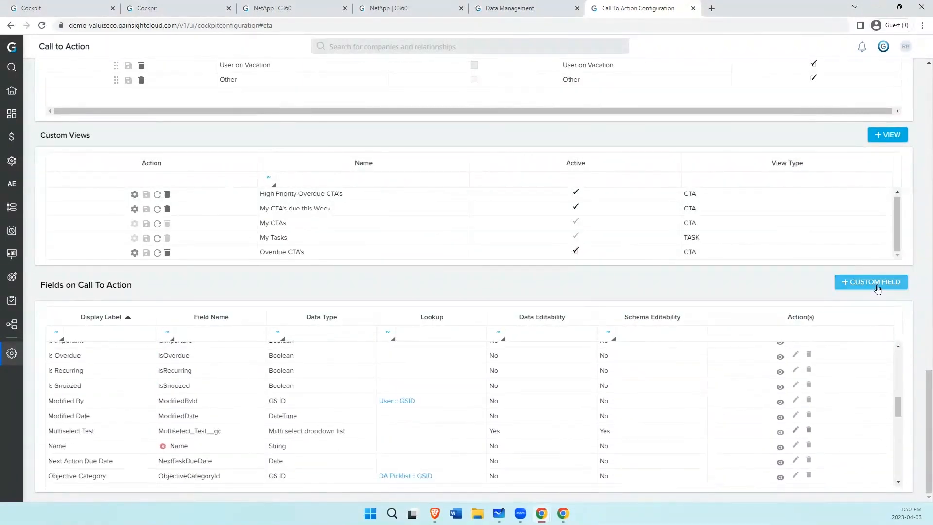
Create and save a Boolean custom field on Call To Action with the display name "Startbuck Card".
click(874, 282)
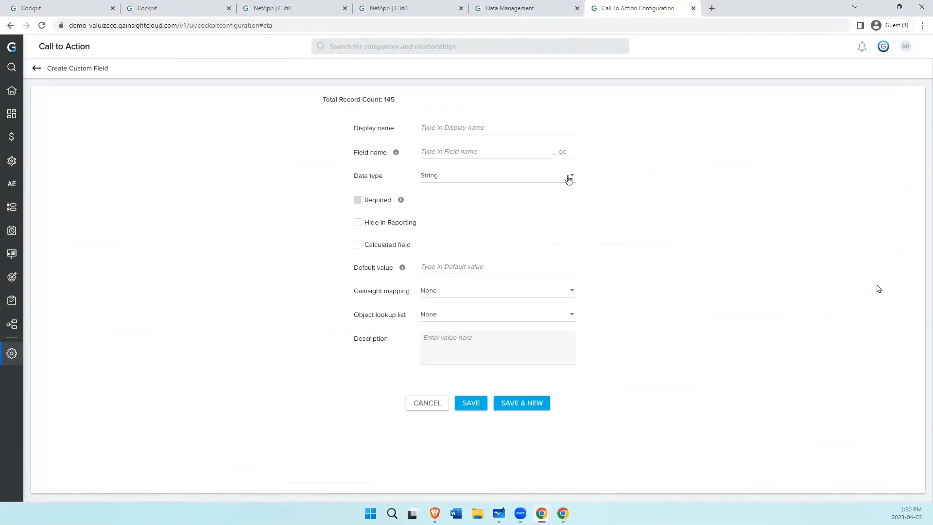
click(453, 130)
text(Sta)
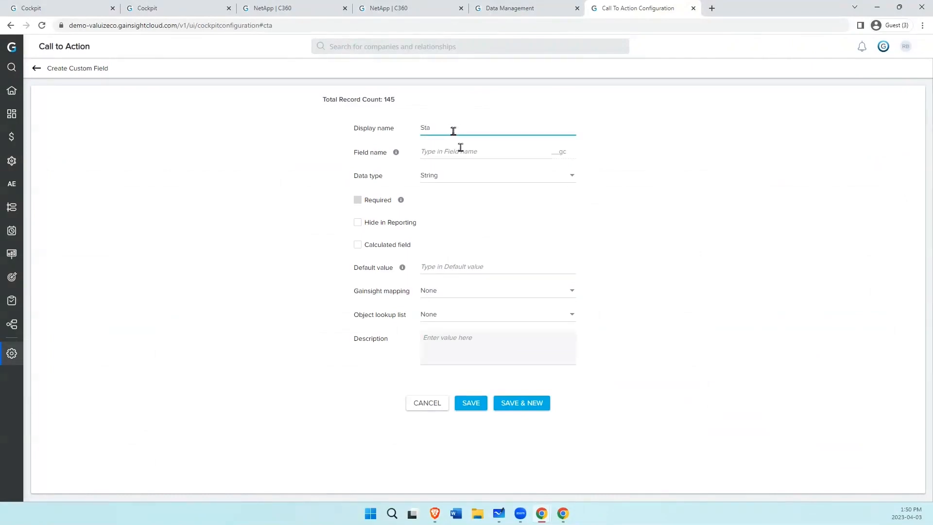
text(rtbuck Card)
click(449, 175)
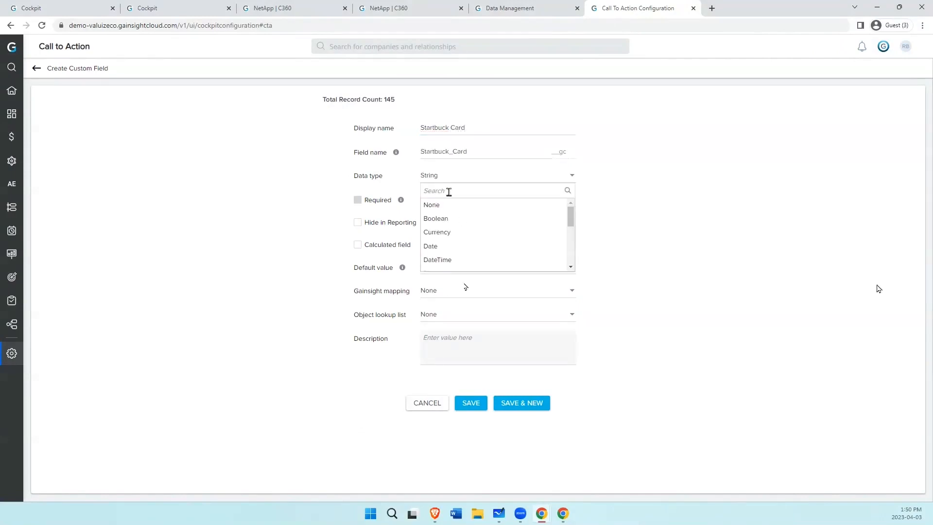
click(446, 220)
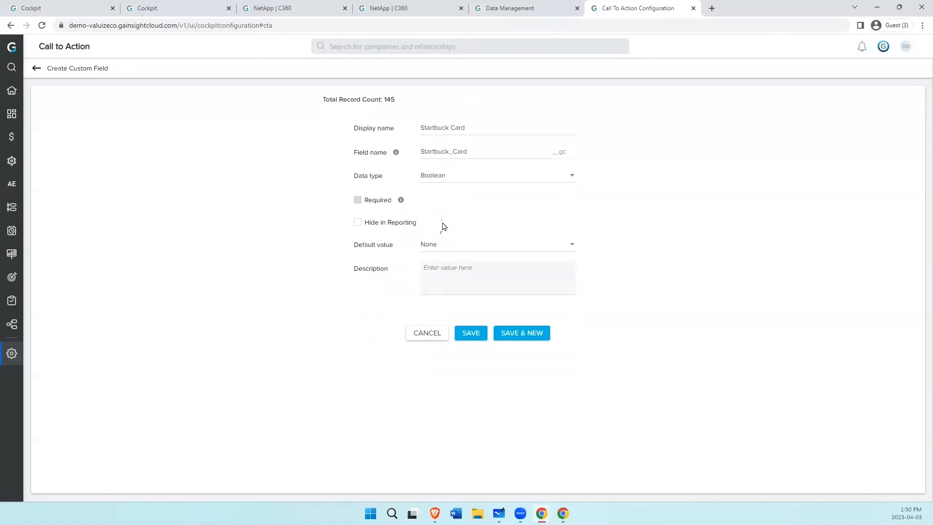
click(473, 335)
click(475, 335)
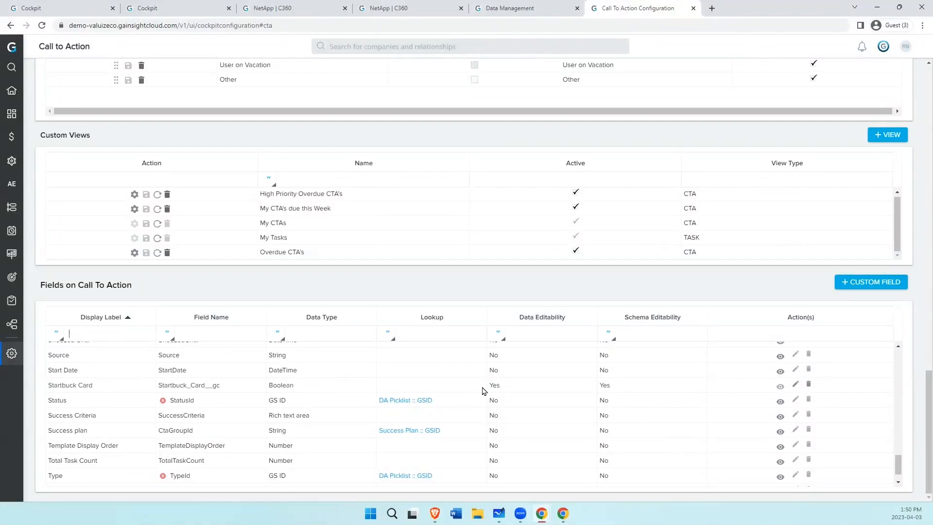
Set the CTA type of the Detail View Layout Configuration to Expansion.
scroll(421, 274, up, 6)
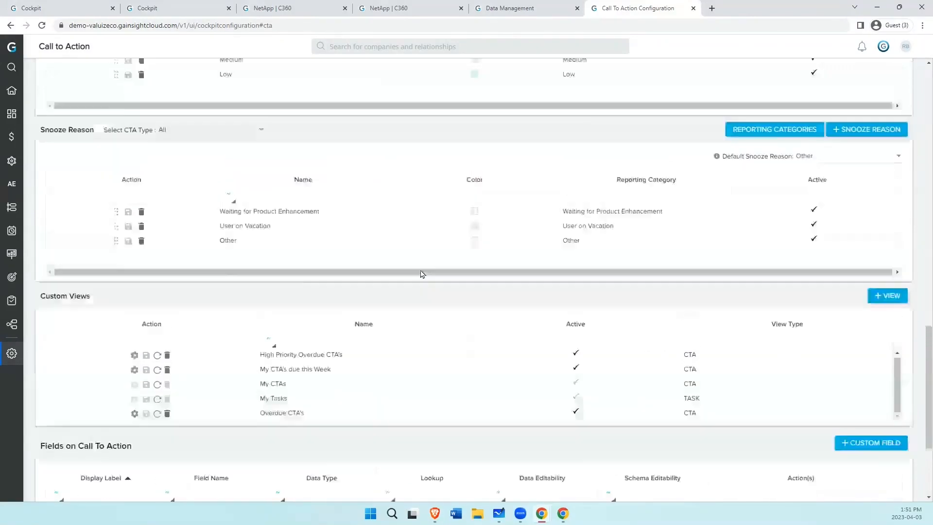
scroll(420, 273, up, 13)
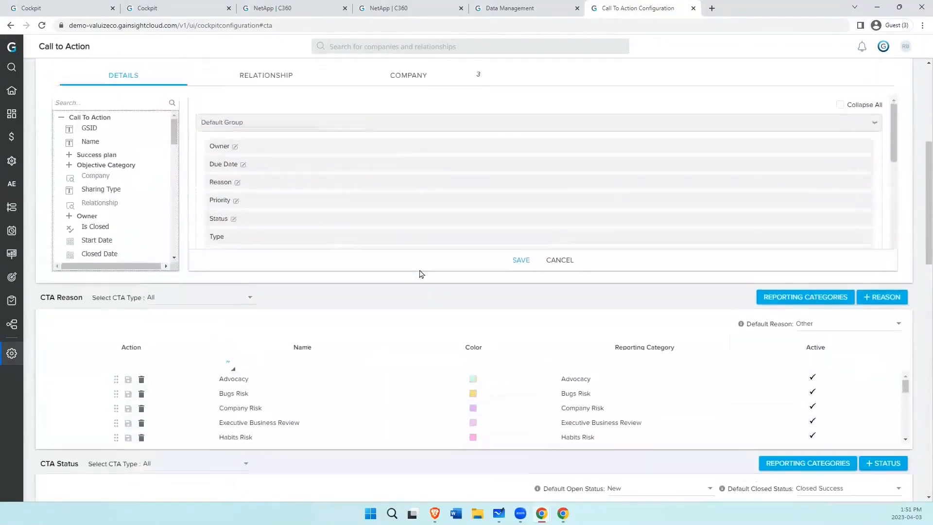
scroll(421, 273, up, 2)
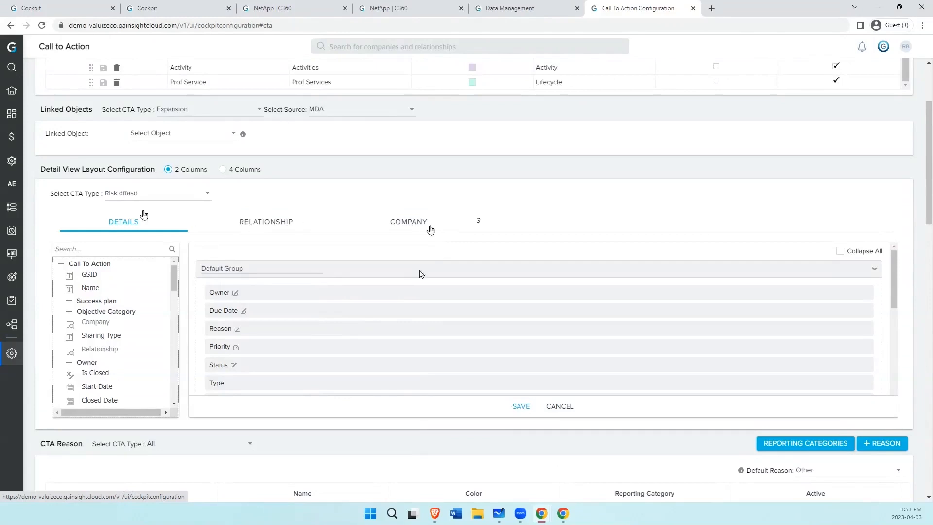
click(145, 194)
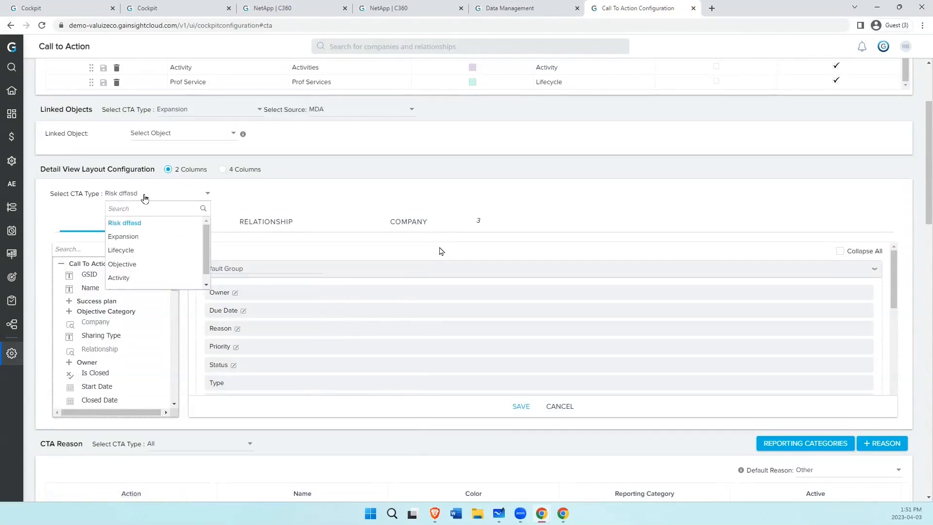
click(132, 237)
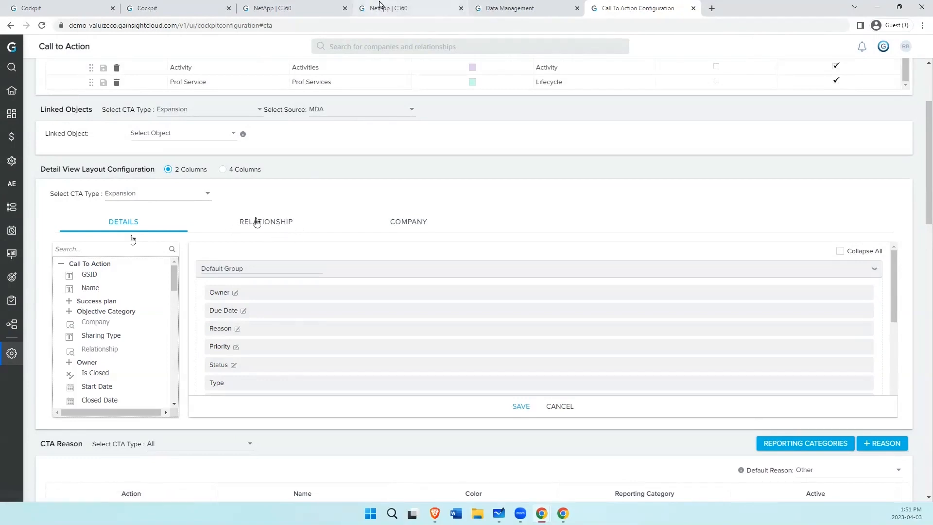
Check the Apple AR feature CTA's detail layout in NetApp's C360 Cockpit and return to the Call To Action Configuration.
click(267, 8)
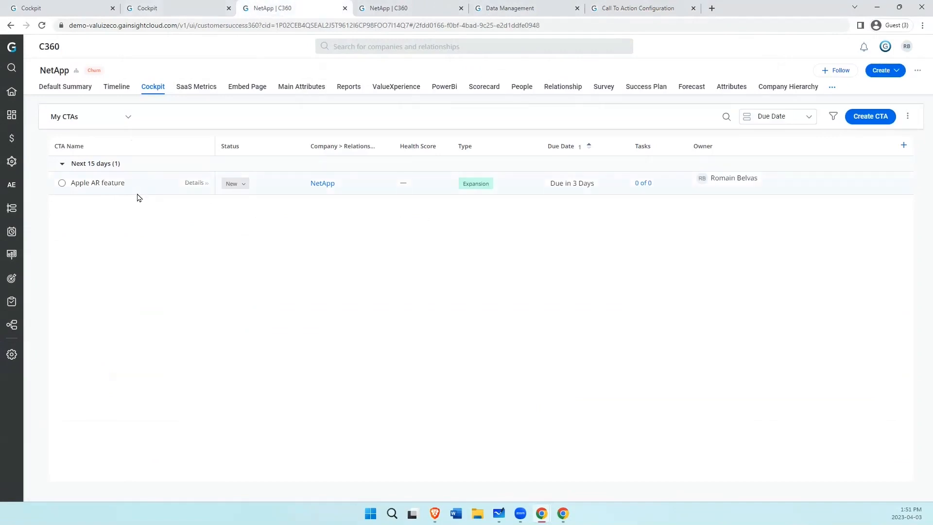
double_click(96, 183)
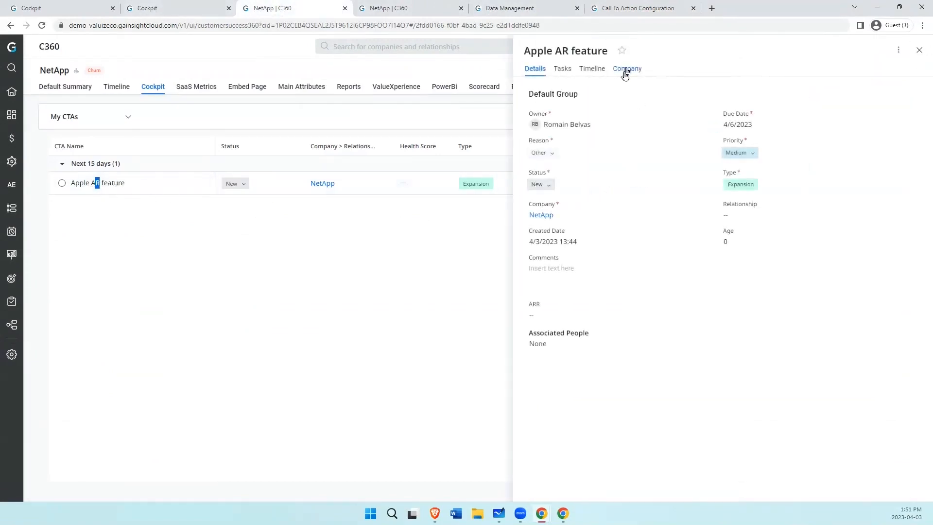
click(638, 13)
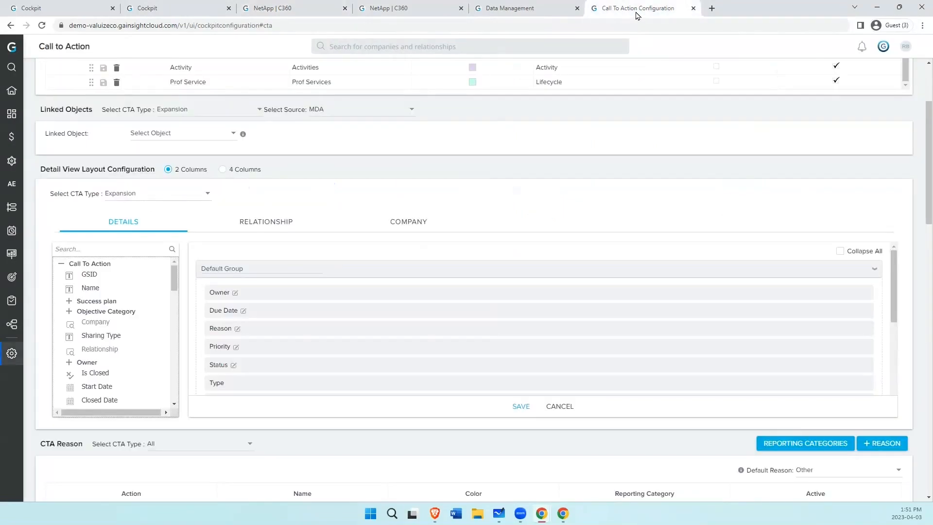
Add the GEO company field as a new group below the Default Group in the Expansion CTA's Company layout.
click(399, 224)
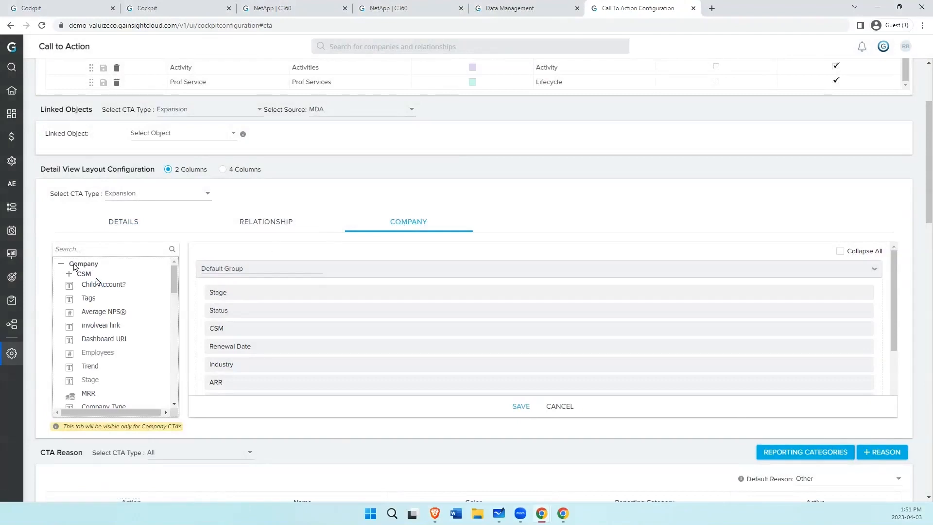
drag(174, 281, 175, 392)
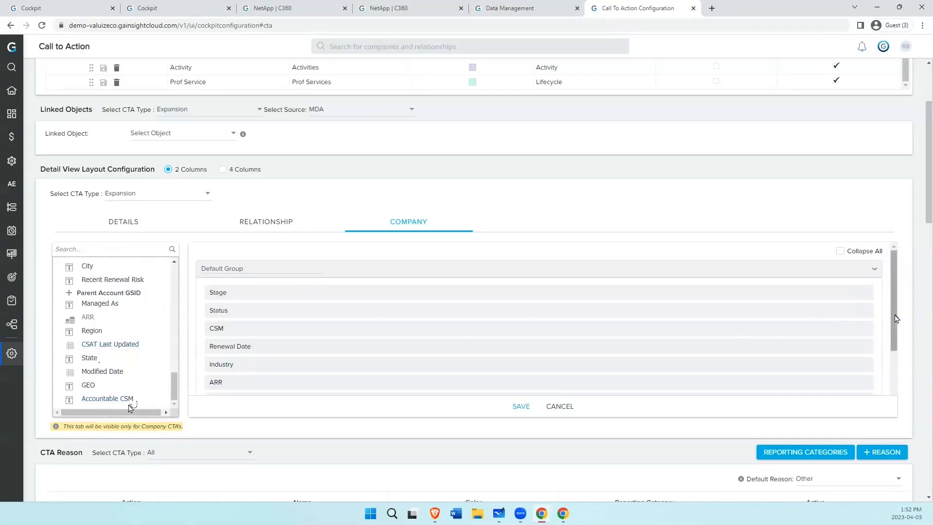
scroll(894, 354, down, 1)
scroll(894, 353, down, 1)
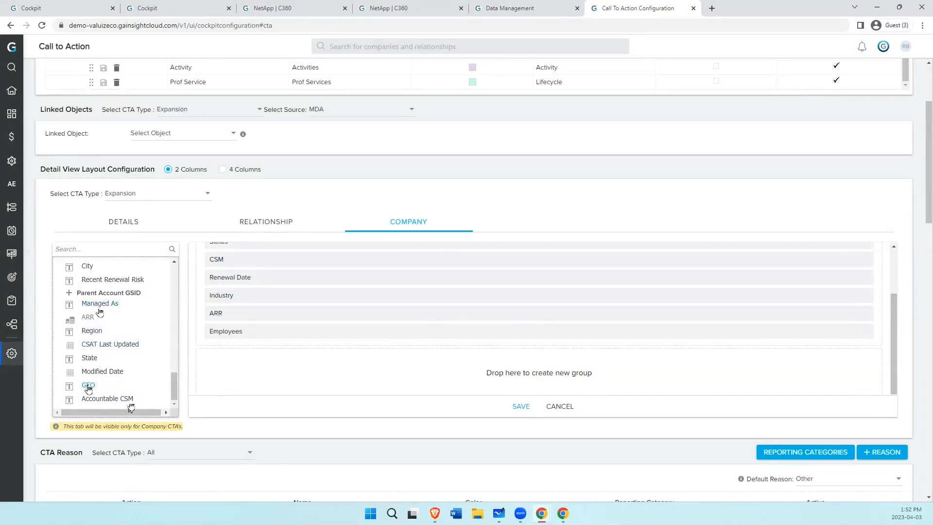
drag(88, 387, 249, 380)
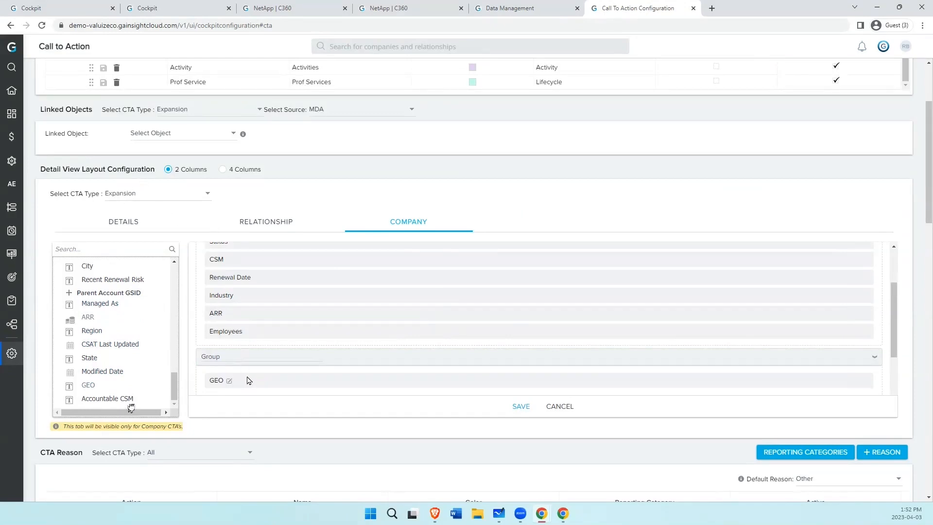
mouse_move(246, 386)
Show the linked object for the Prof Service CTA type under Linked Objects.
scroll(190, 203, up, 2)
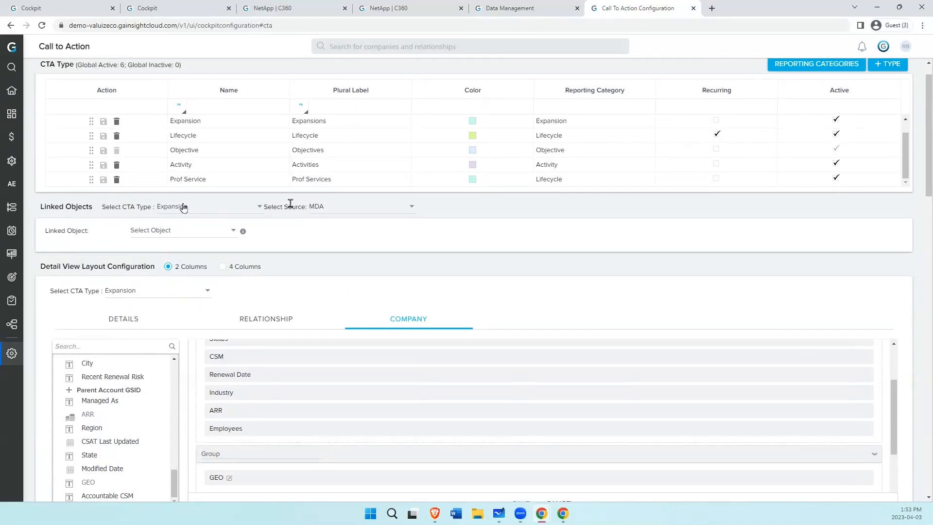
click(183, 208)
scroll(198, 263, down, 1)
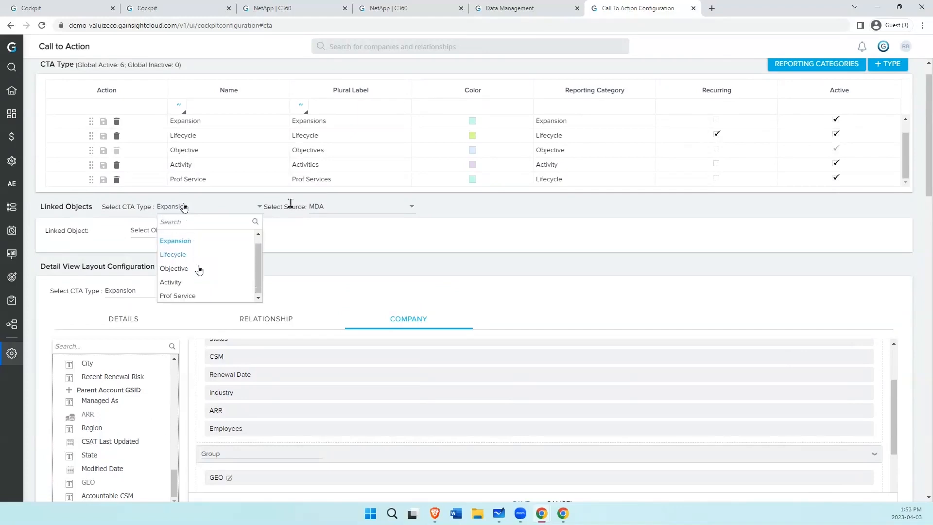
click(183, 295)
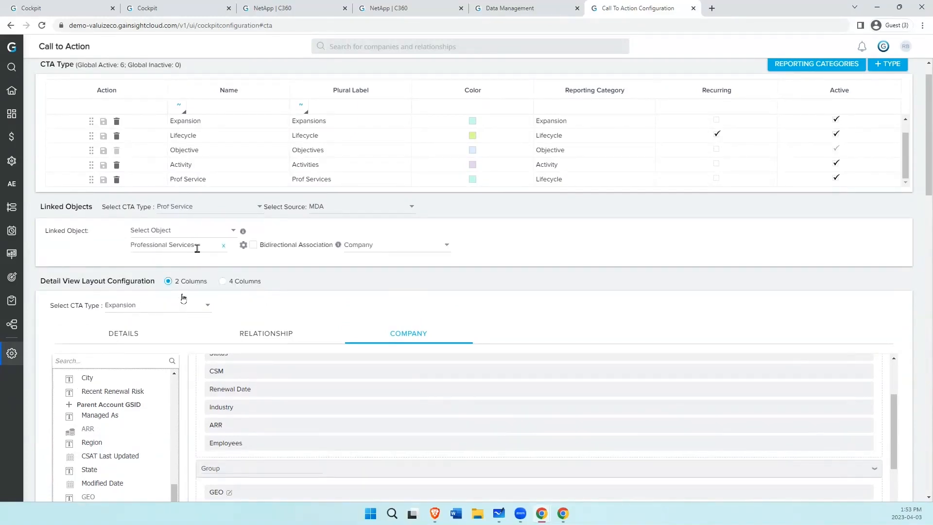
Switch the Detail View Layout Configuration to the Prof Service CTA type and view its Professional Services layout.
click(177, 307)
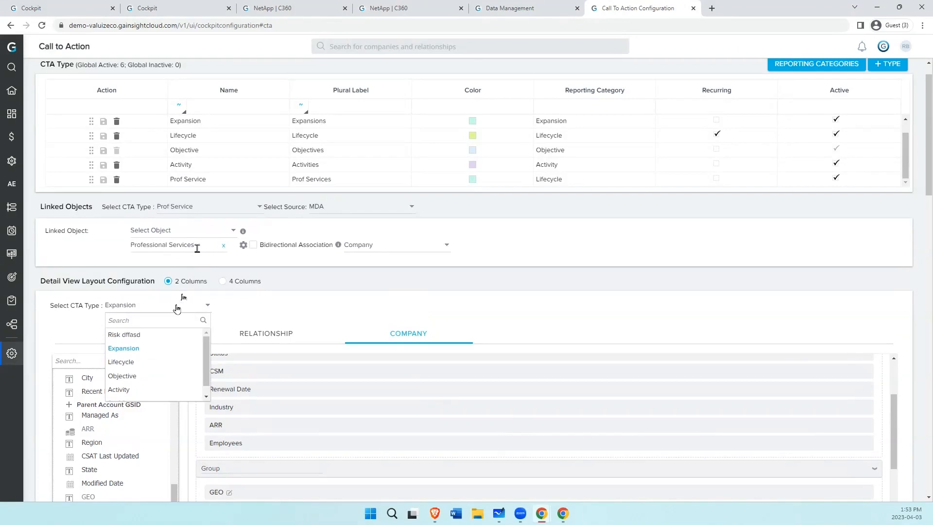
scroll(158, 363, down, 1)
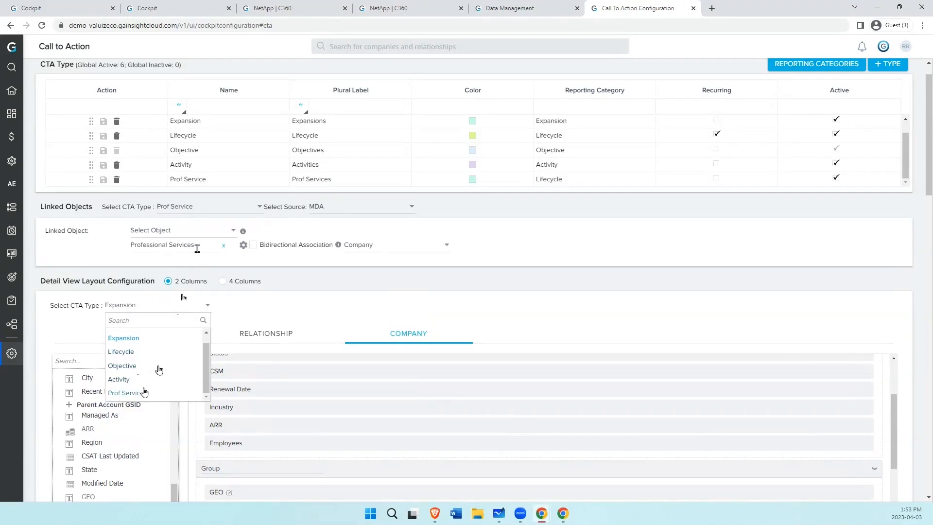
click(141, 393)
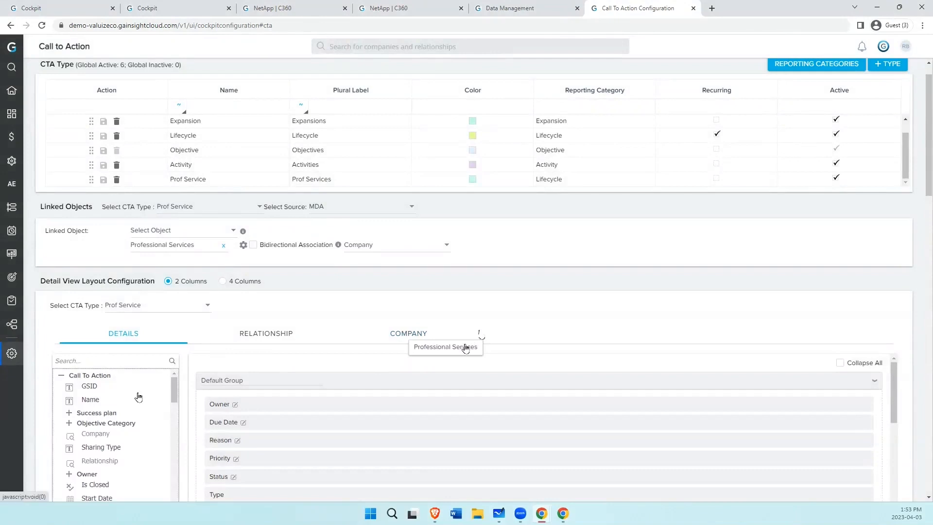
click(480, 335)
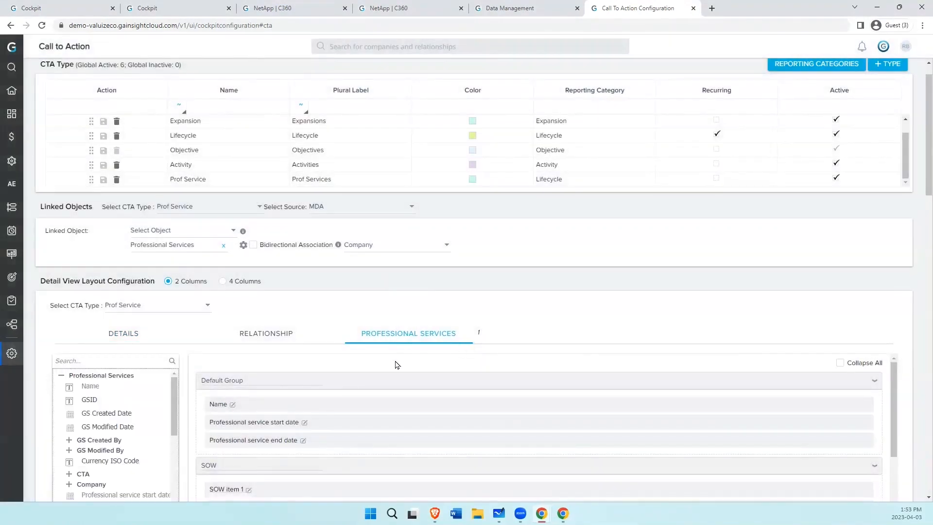
Review the SOW group in the Professional Services layout and open the Call To Action object's data records in Data Management.
scroll(270, 450, down, 1)
scroll(270, 450, down, 2)
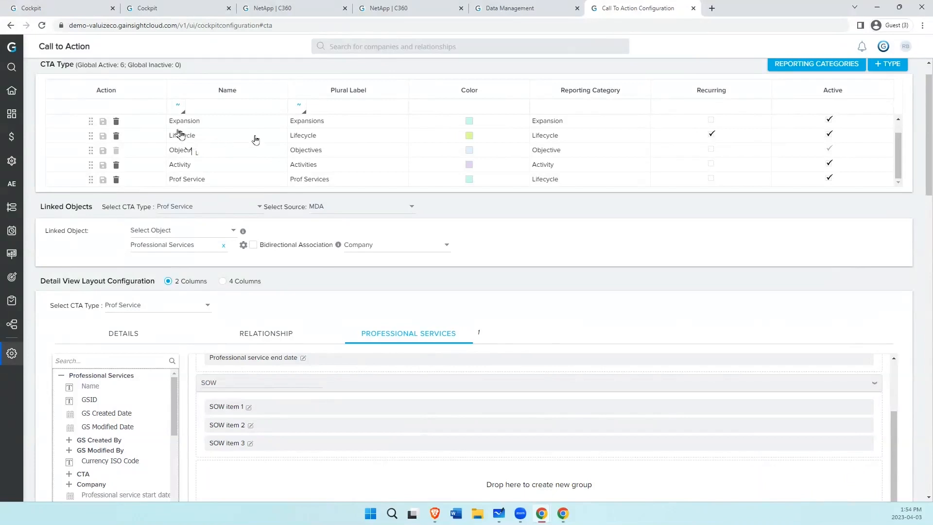
click(510, 17)
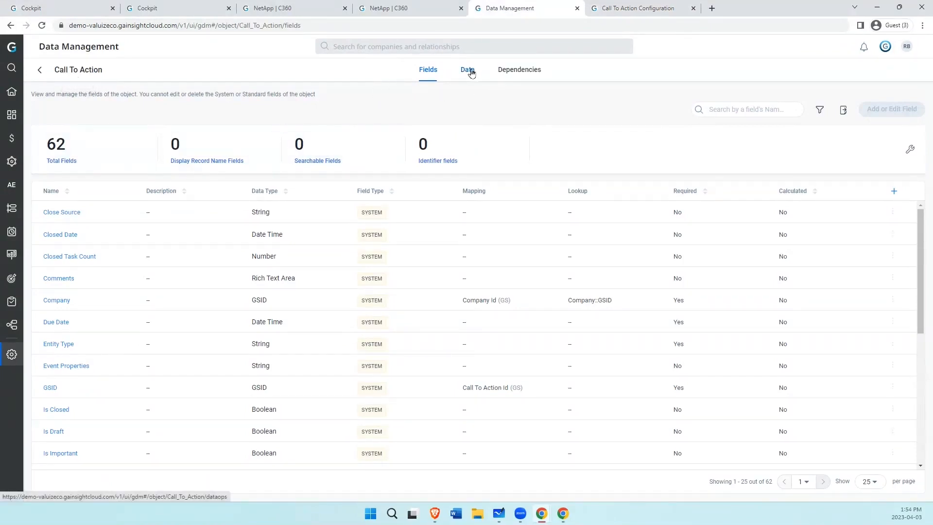
click(467, 70)
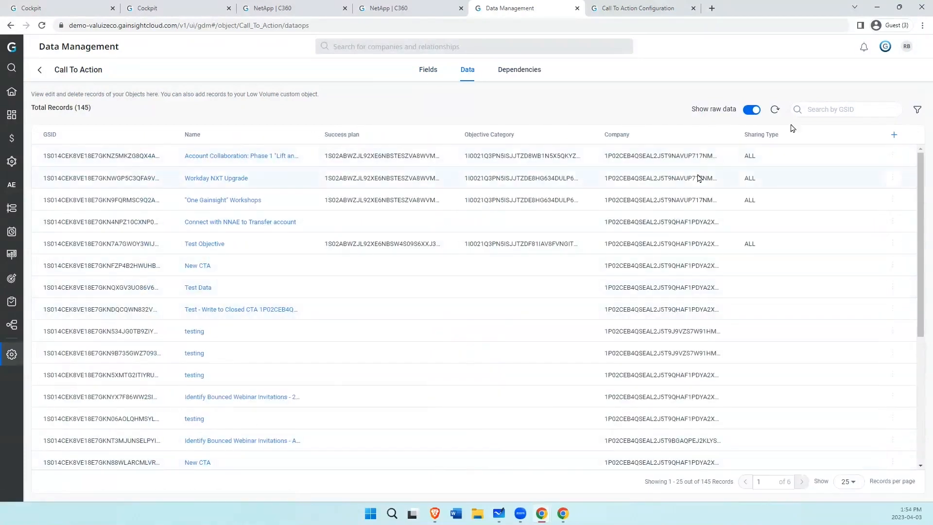
Filter the Call To Action records to those whose Name contains "Apple".
click(846, 109)
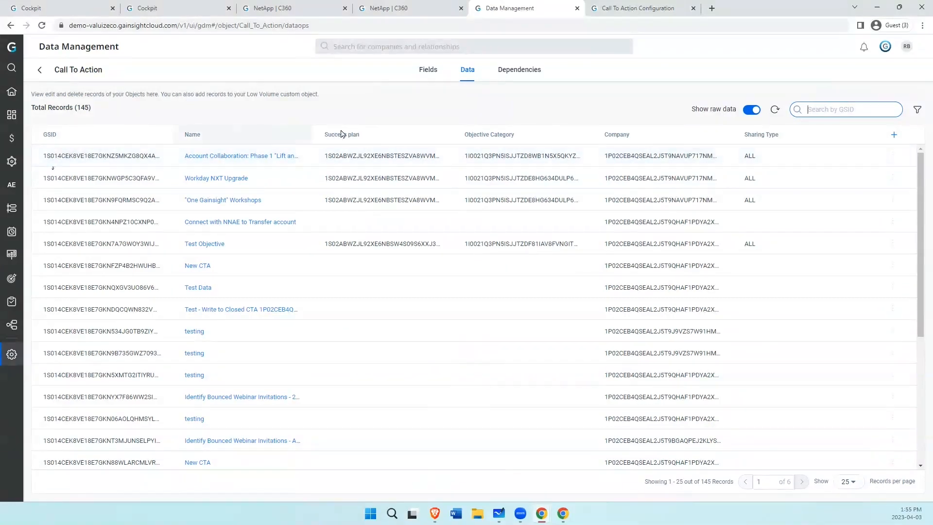
click(913, 113)
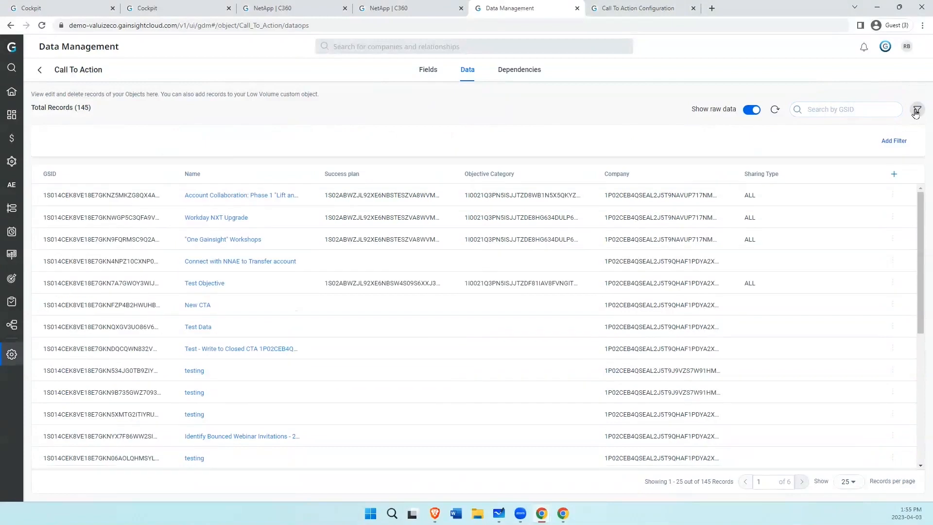
click(891, 144)
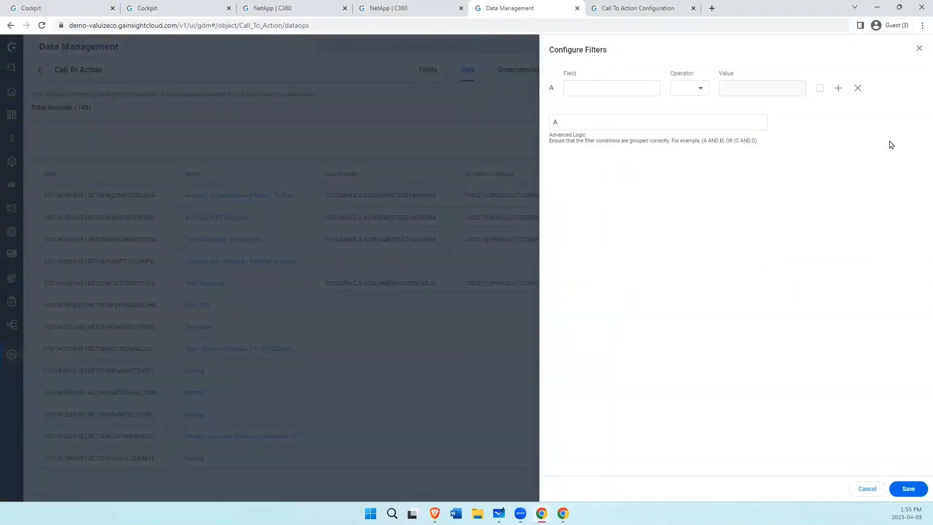
click(618, 94)
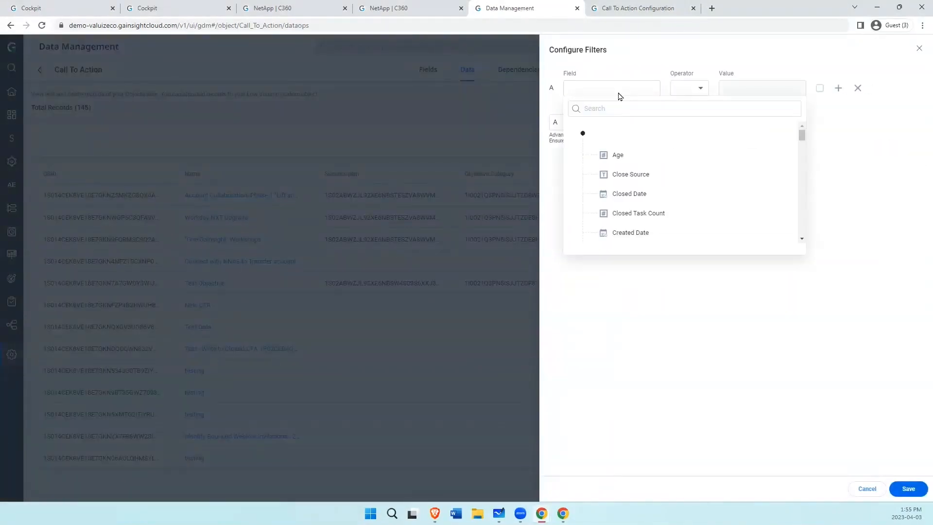
click(593, 108)
text(Name)
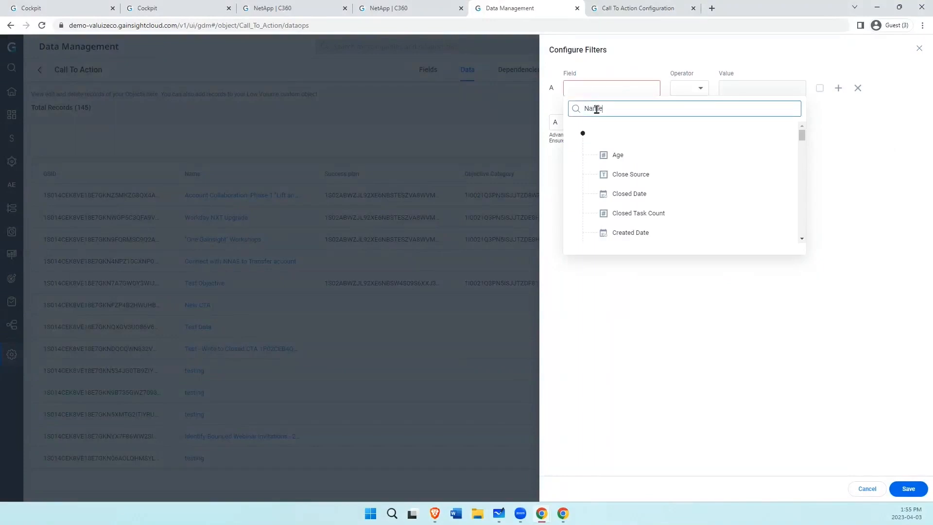
click(619, 154)
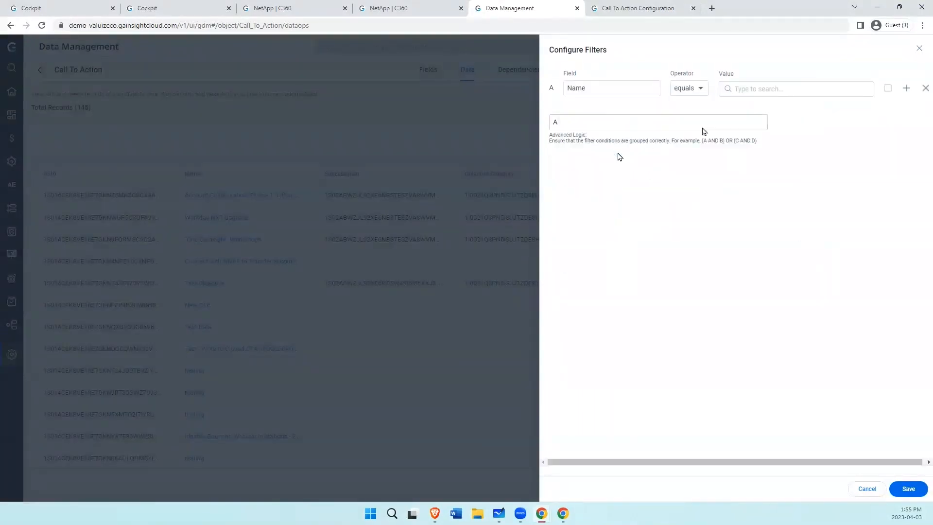
click(754, 93)
click(694, 94)
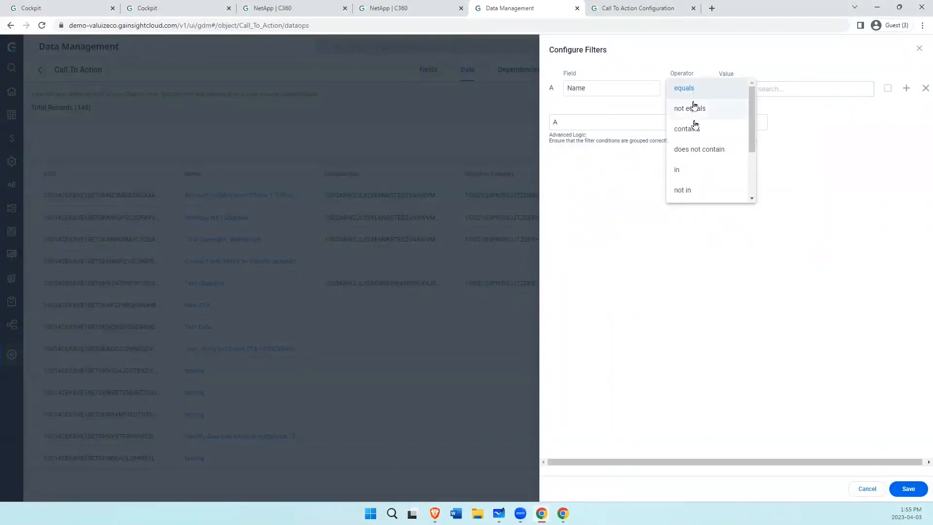
click(694, 128)
text(Apple)
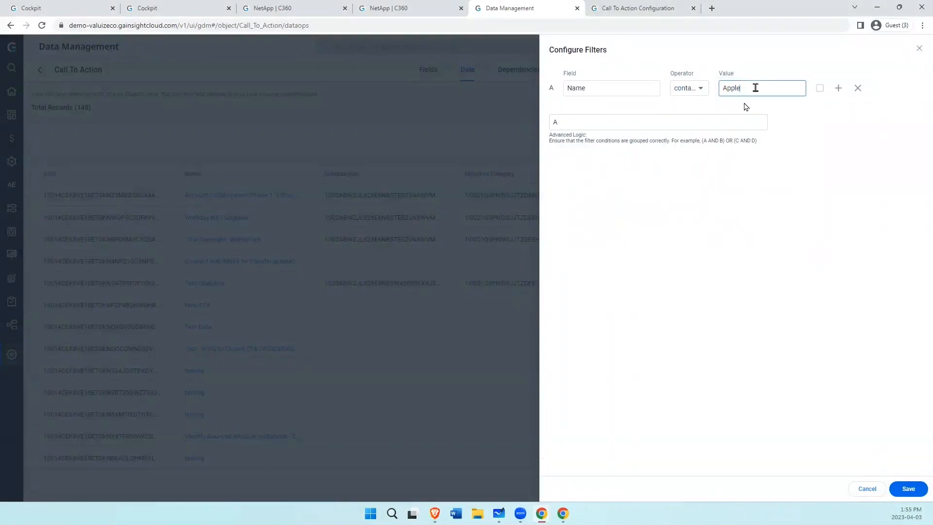
click(904, 493)
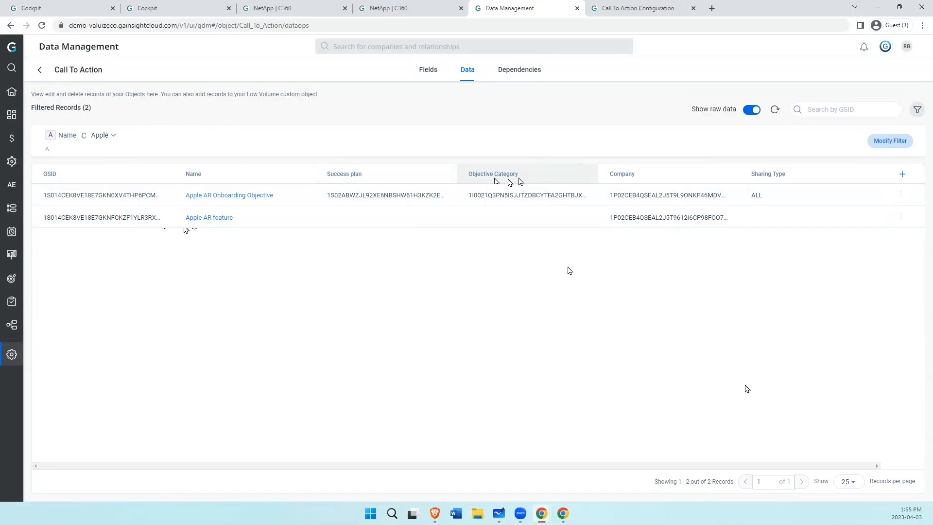
Open the Success Plan section of NetApp's C360 in a separate browser tab.
click(624, 10)
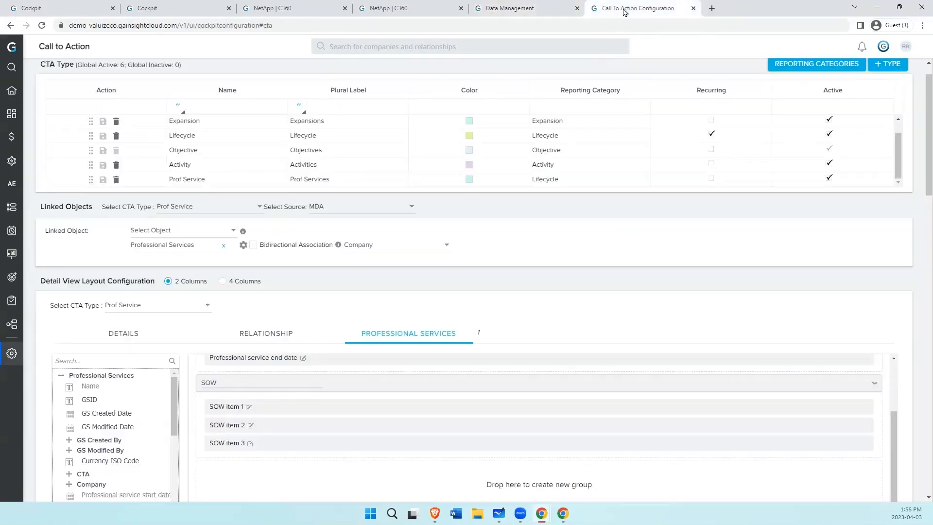
right_click(624, 12)
click(651, 92)
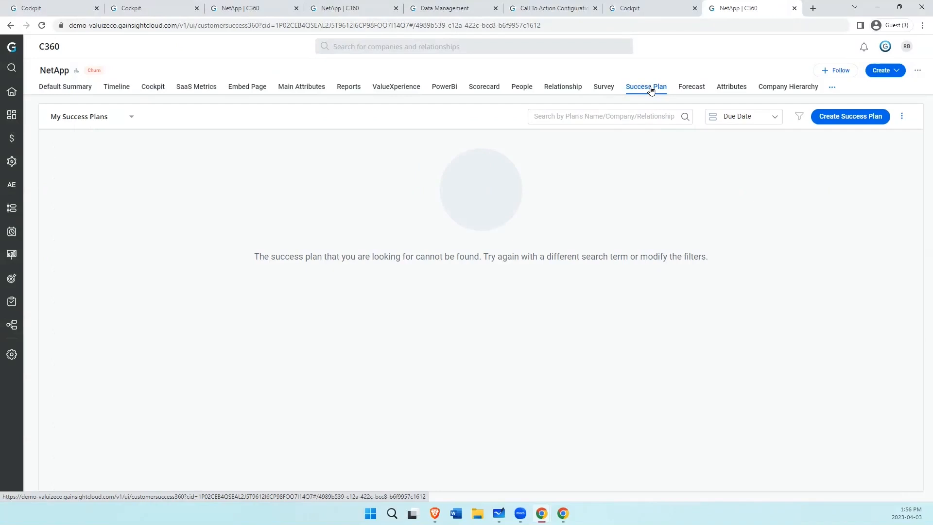
Create a NetApp success plan named "Apple AR onboarding" with type New SP Template and due date 4/27/2023.
click(861, 119)
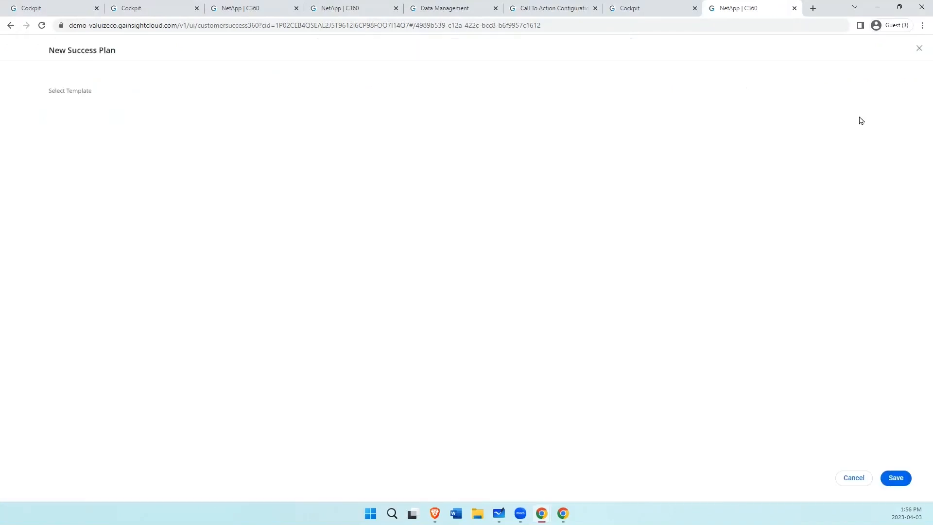
click(158, 102)
text(A)
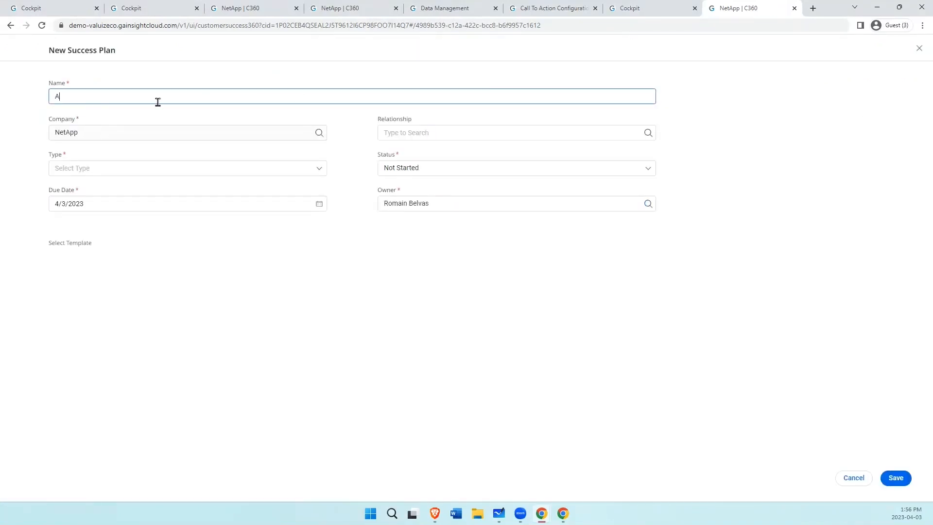
text(pple AR onboarding)
click(129, 174)
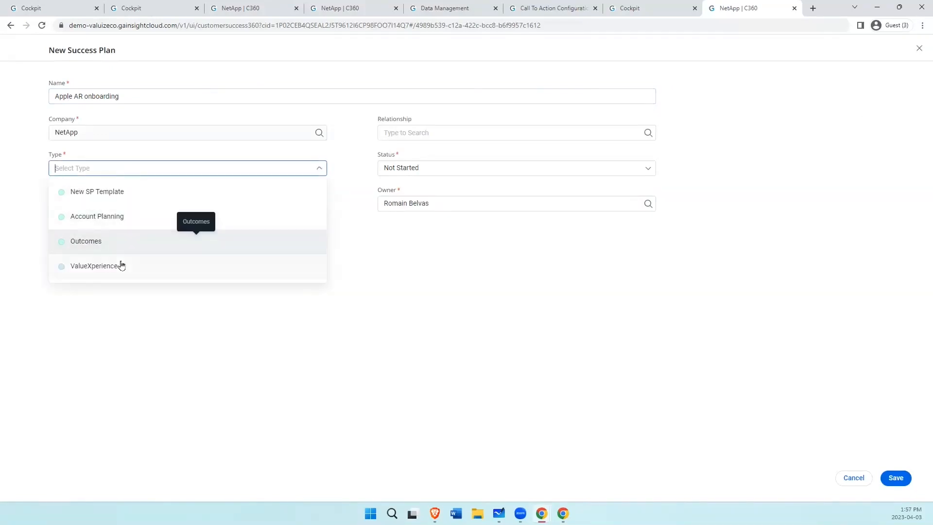
click(123, 191)
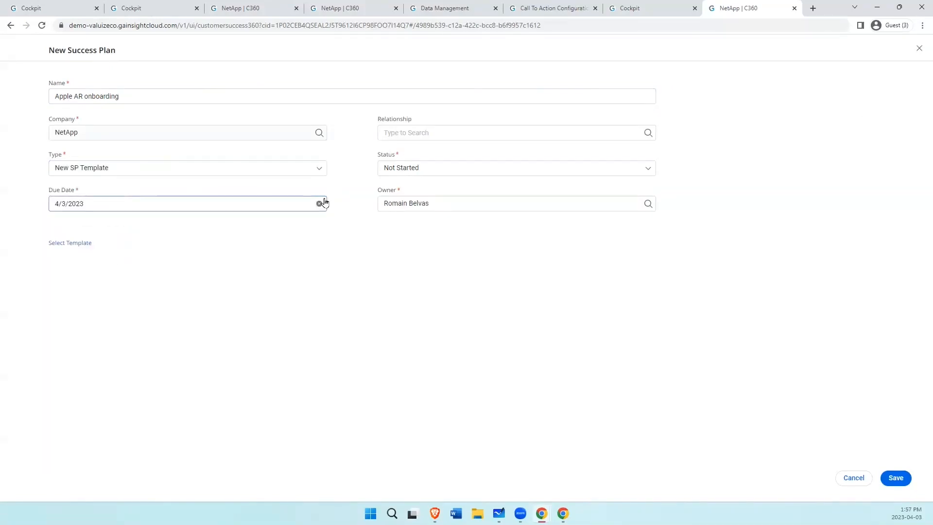
click(95, 203)
click(126, 334)
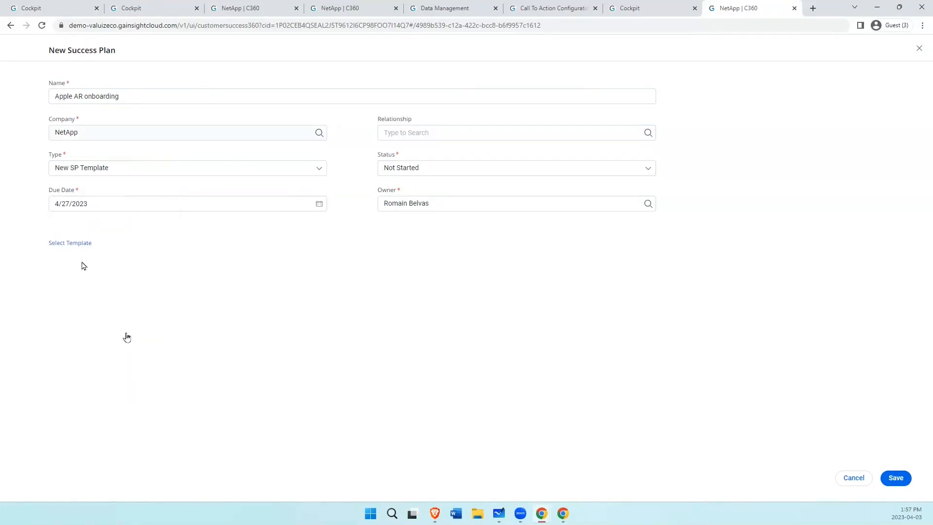
click(904, 481)
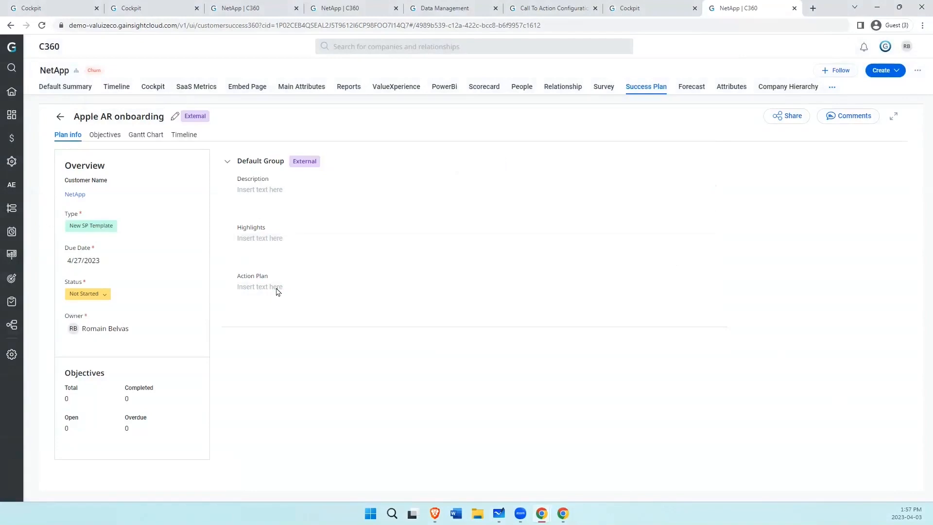
Add an objective named "Show Apple AR" to the Apple AR onboarding success plan, keeping the default settings.
click(267, 191)
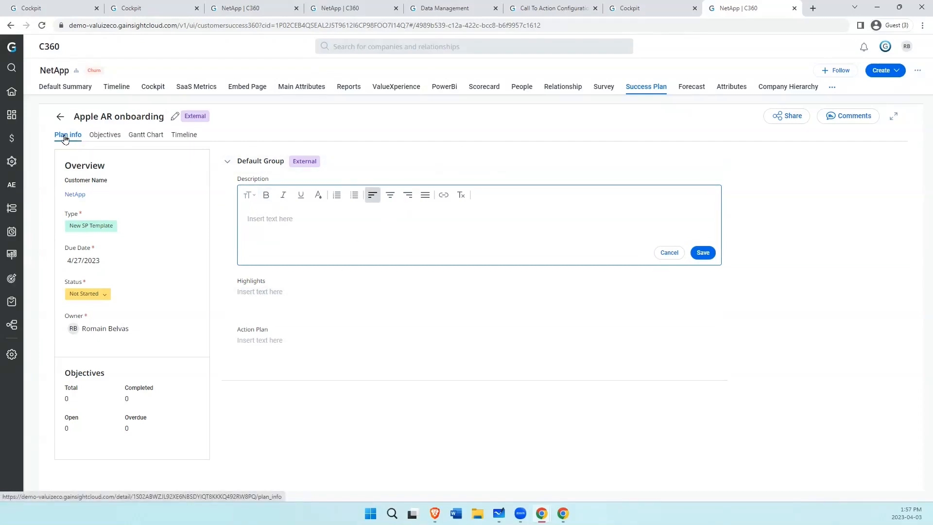
click(102, 136)
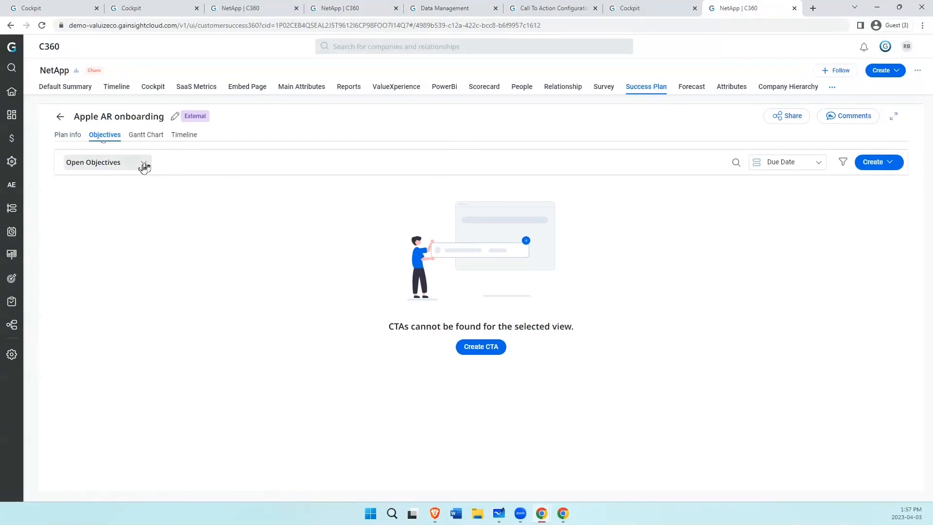
click(484, 347)
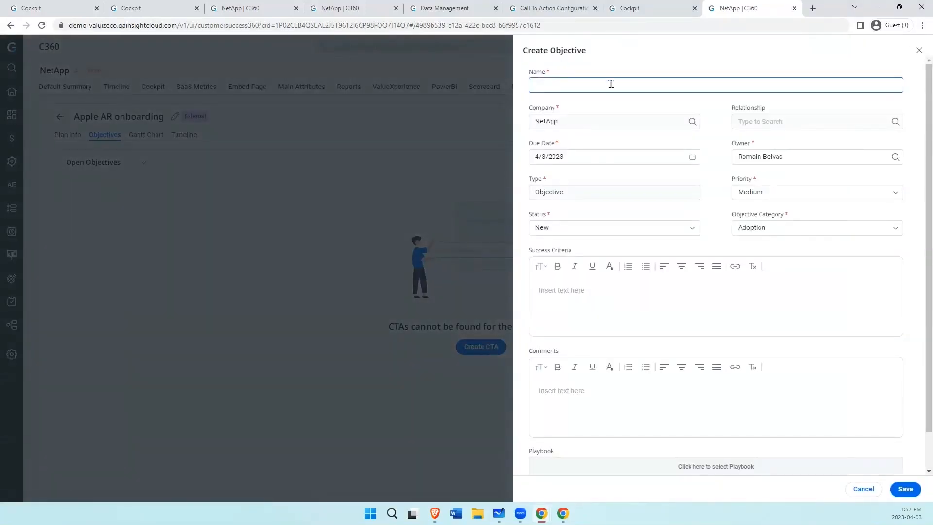
text(A)
key(BackSpace)
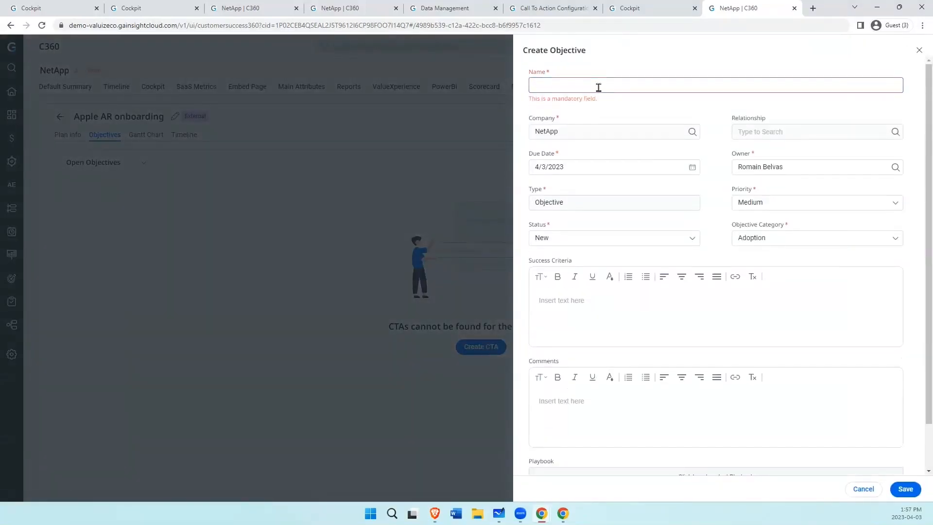
text(Show )
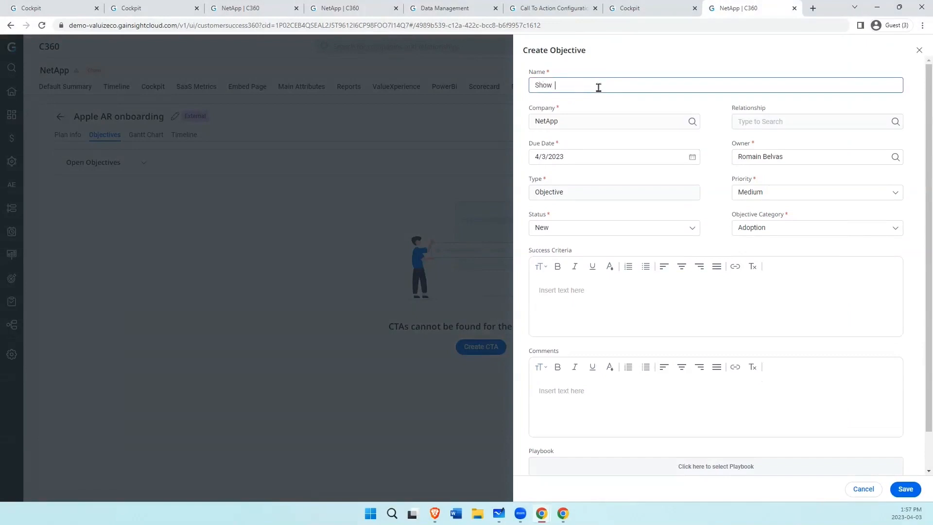
text( Apple AR)
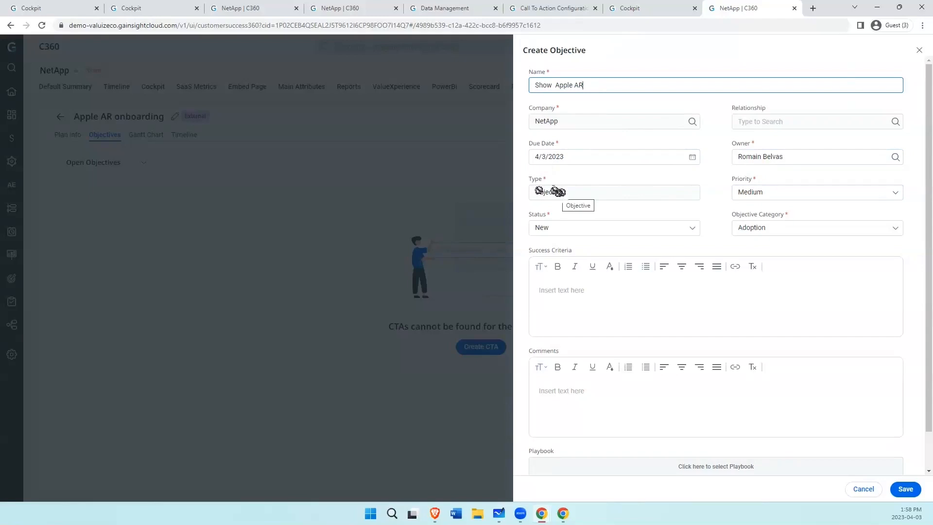
click(903, 486)
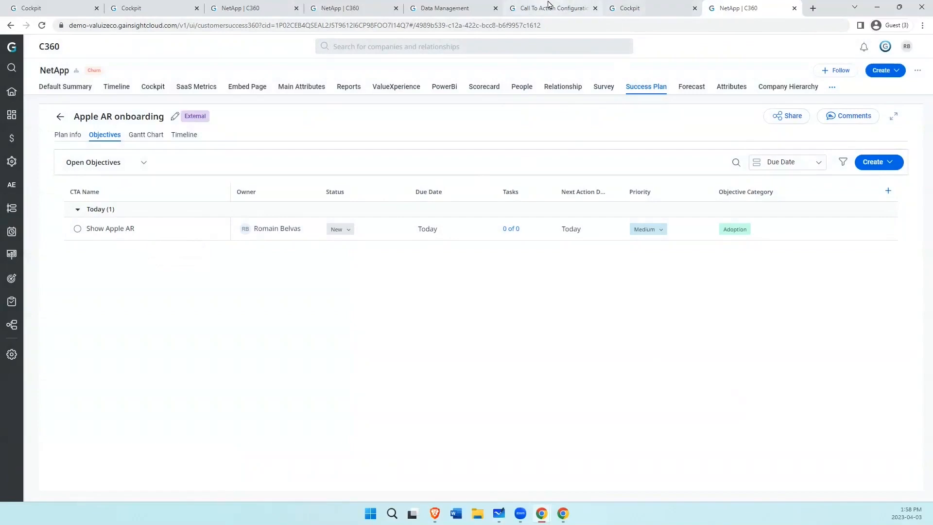
Refresh the filtered Call To Action records in Data Management and widen the Objective Category column to show its full IDs.
click(454, 7)
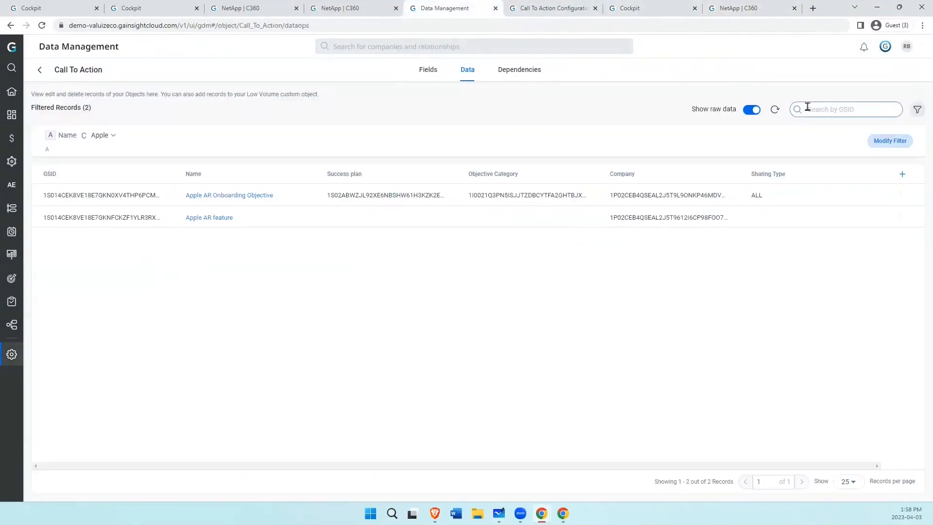
click(775, 110)
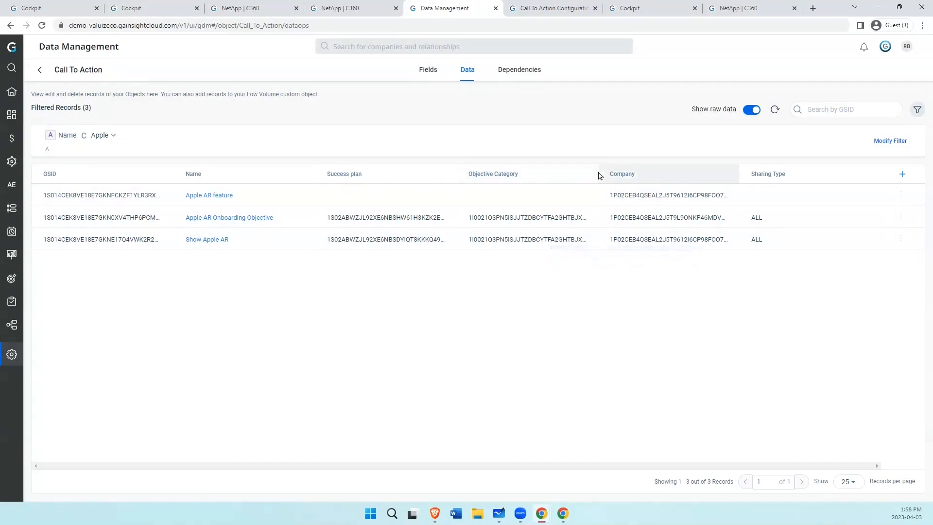
drag(602, 175, 691, 176)
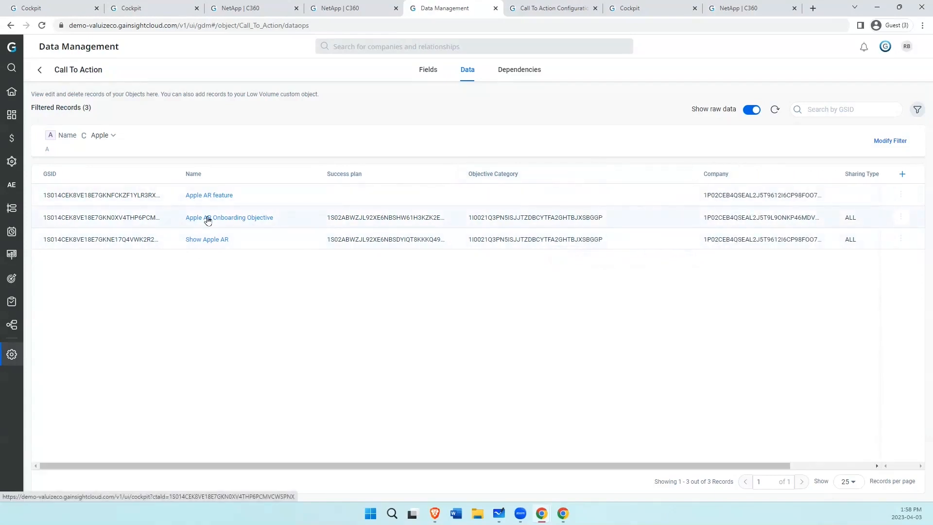
Reschedule the Show Apple AR objective in the success plan's Gantt chart to run from 4/5/2023 to 4/19/2023.
click(739, 8)
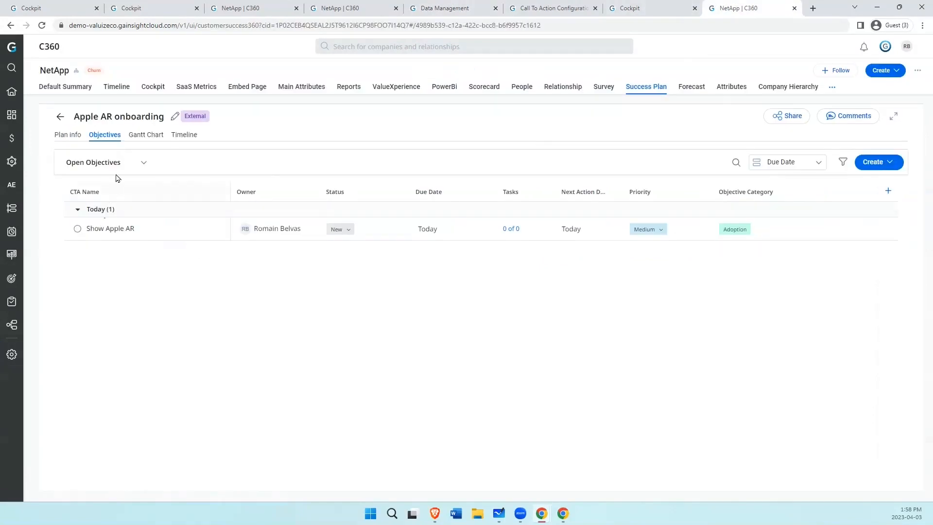
click(144, 139)
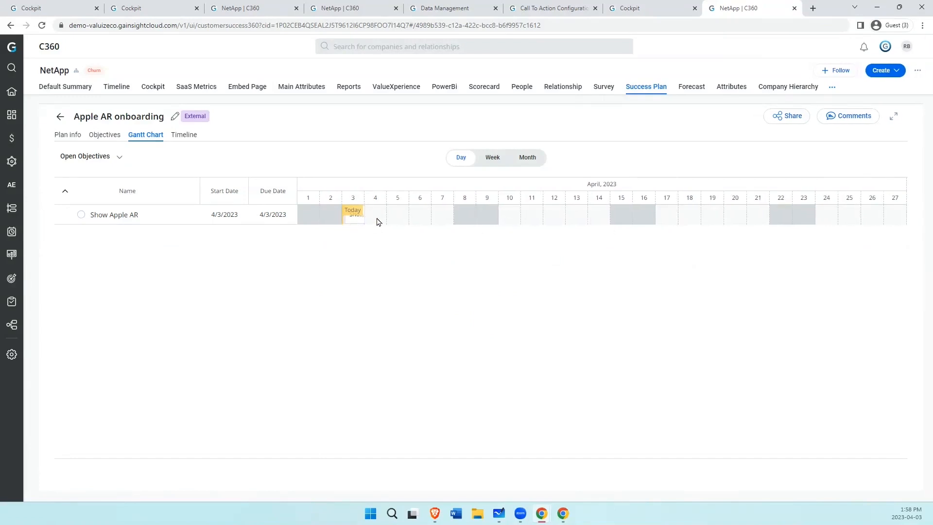
drag(372, 215, 473, 221)
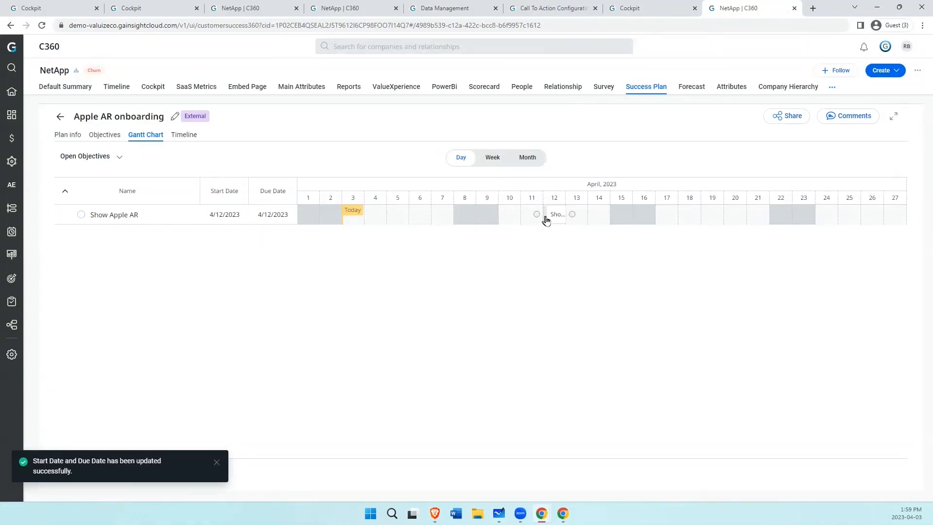
drag(544, 220, 386, 218)
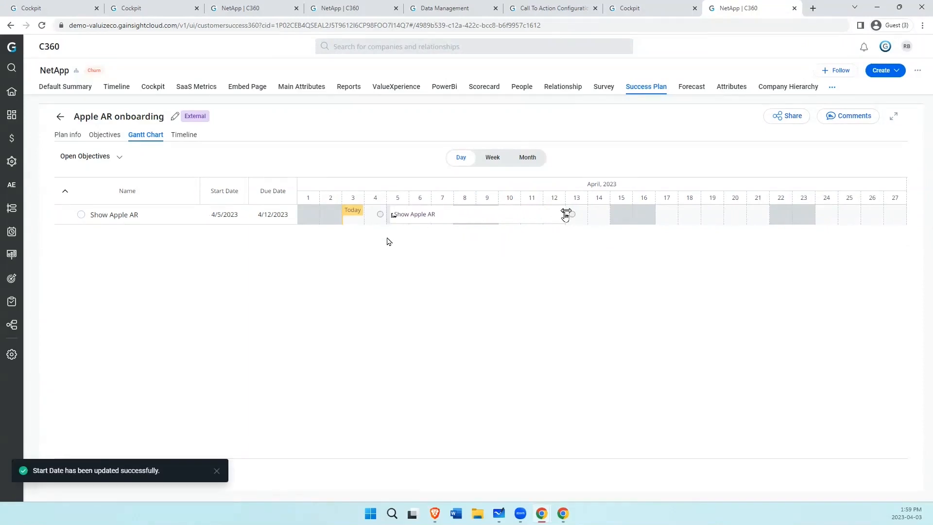
drag(566, 214, 726, 211)
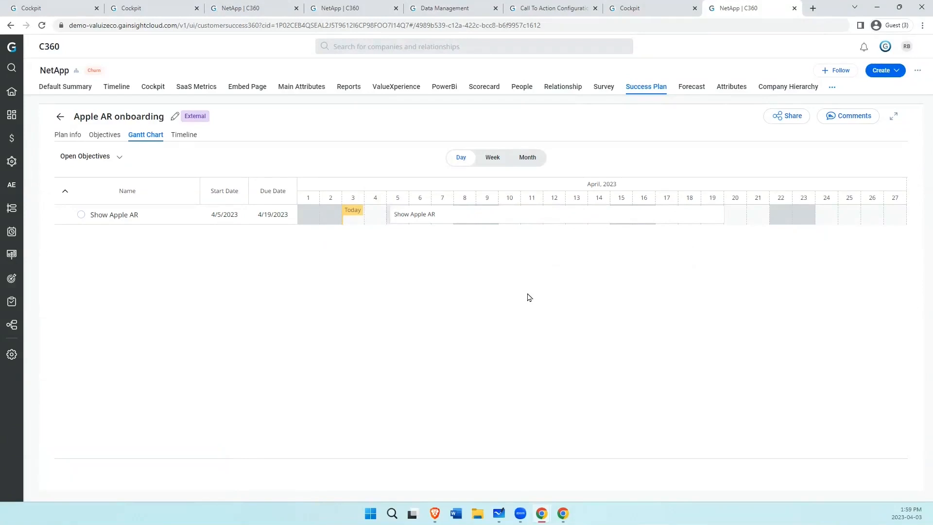
Share the Apple AR onboarding success plan with one internal user, allowing View All Objectives, and send the invite with its default subject and note.
click(791, 116)
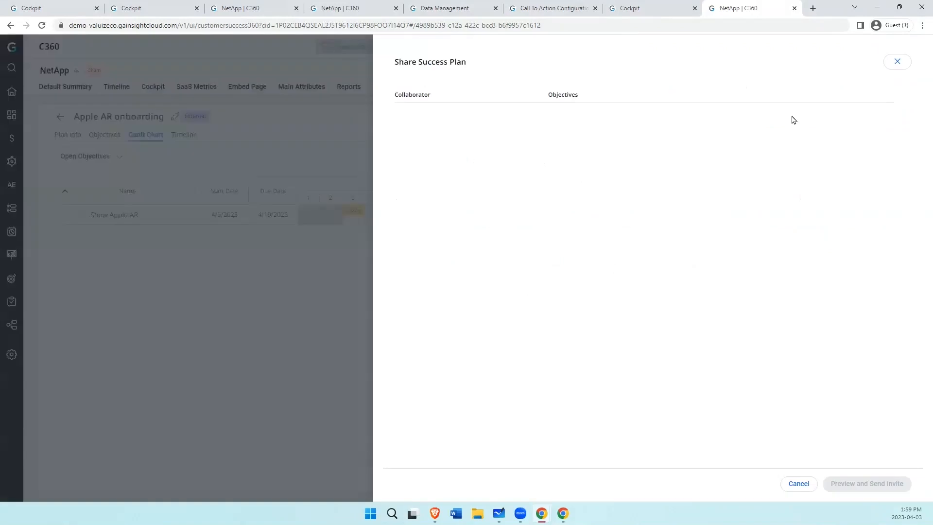
click(448, 90)
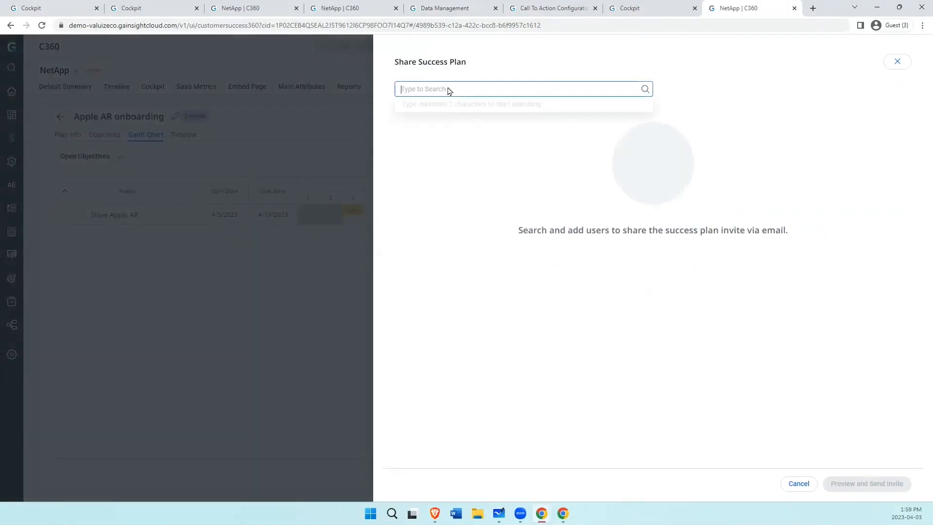
text(Romain)
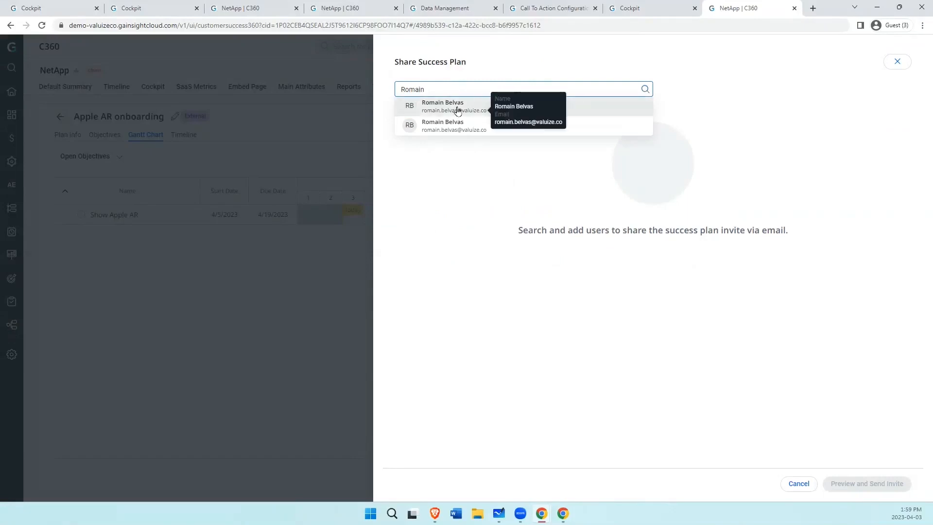
click(457, 108)
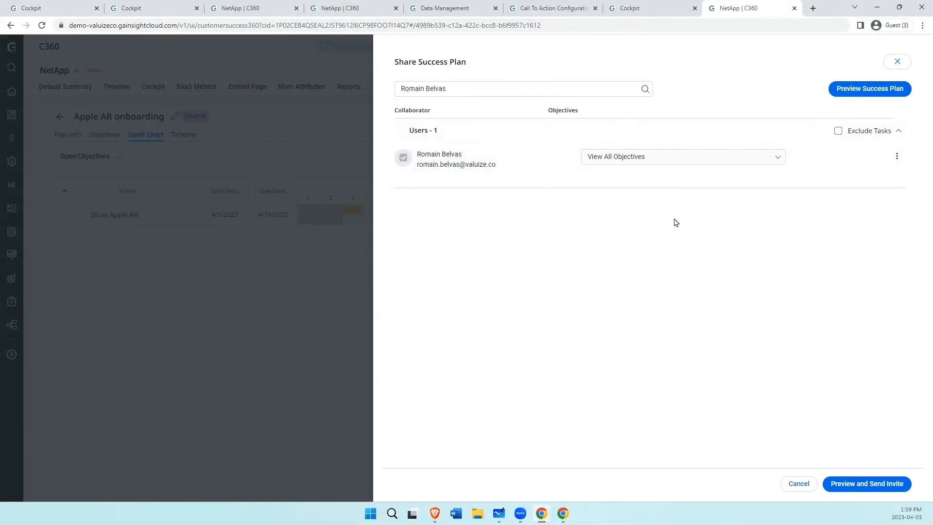
click(854, 486)
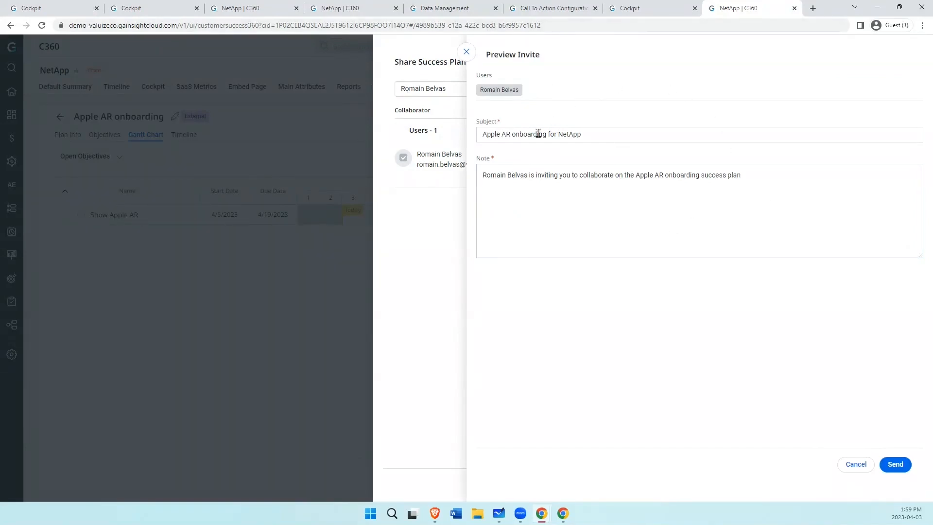
click(902, 464)
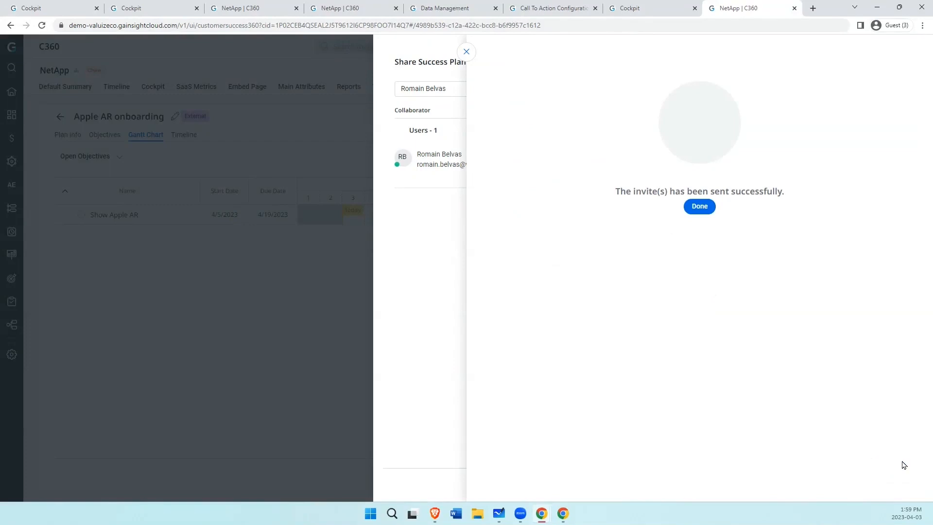
click(700, 207)
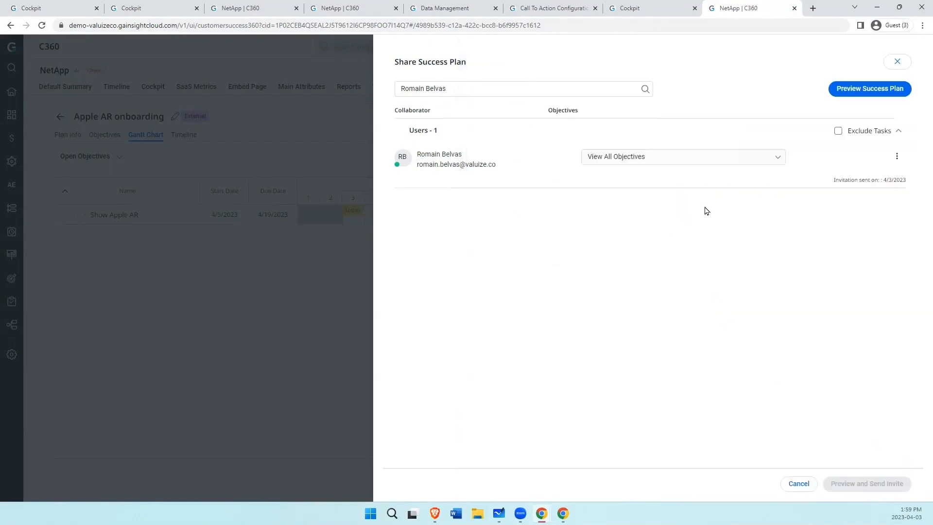
click(898, 62)
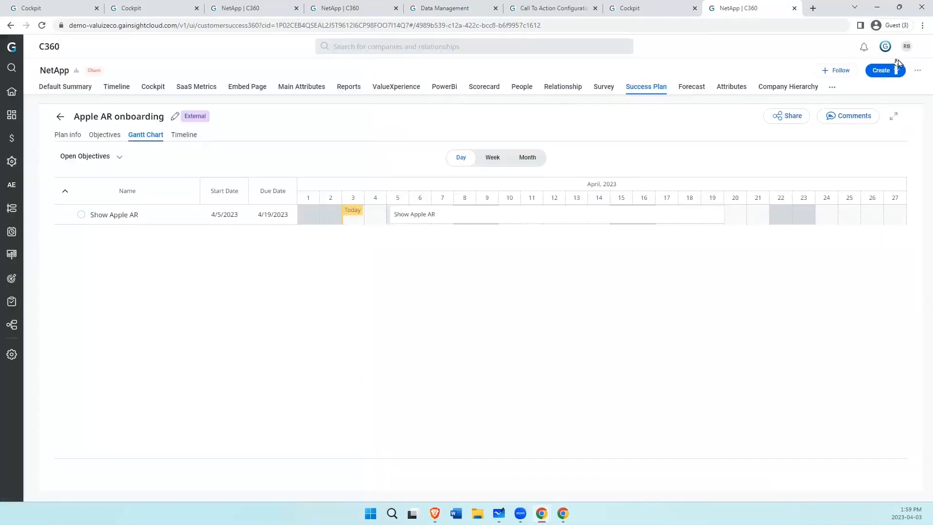
Post the comment "Check that out" on the success plan, mentioning an internal colleague and keeping it for internal users only.
click(855, 117)
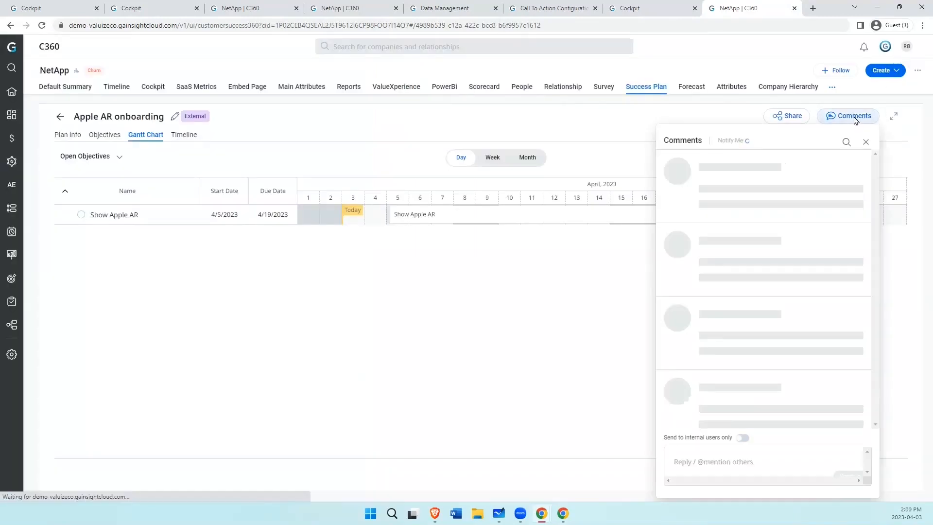
click(710, 465)
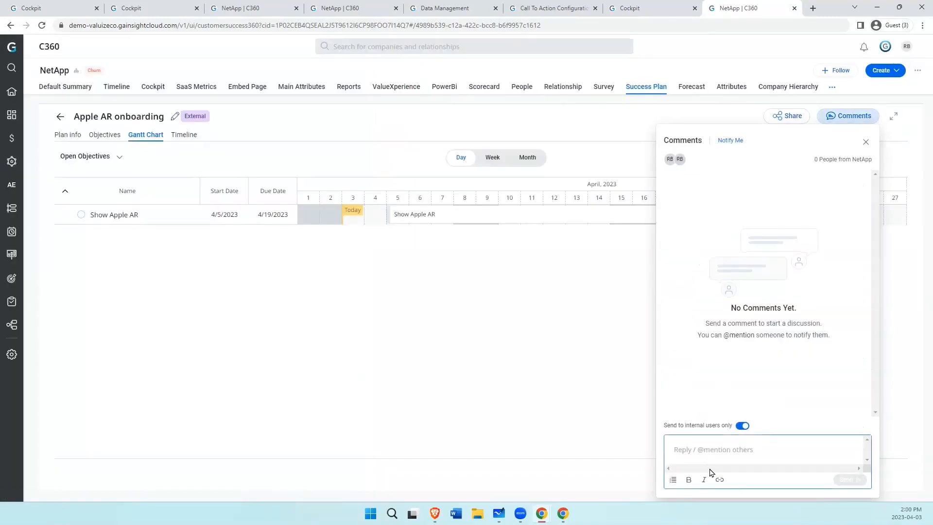
text(@)
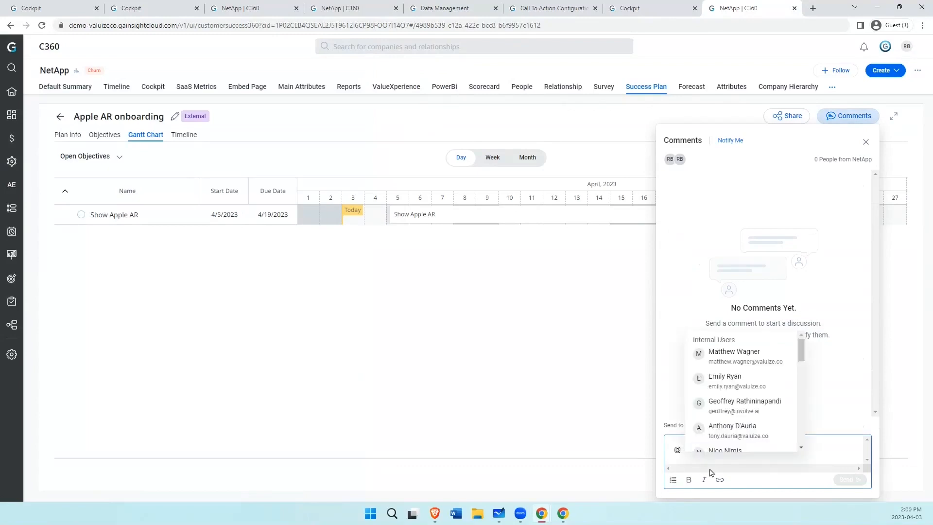
text(Jame)
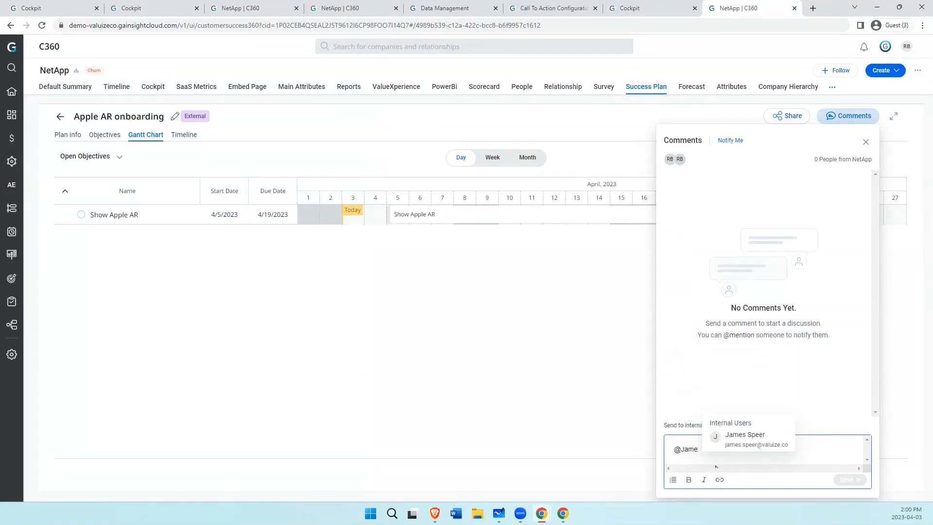
click(743, 440)
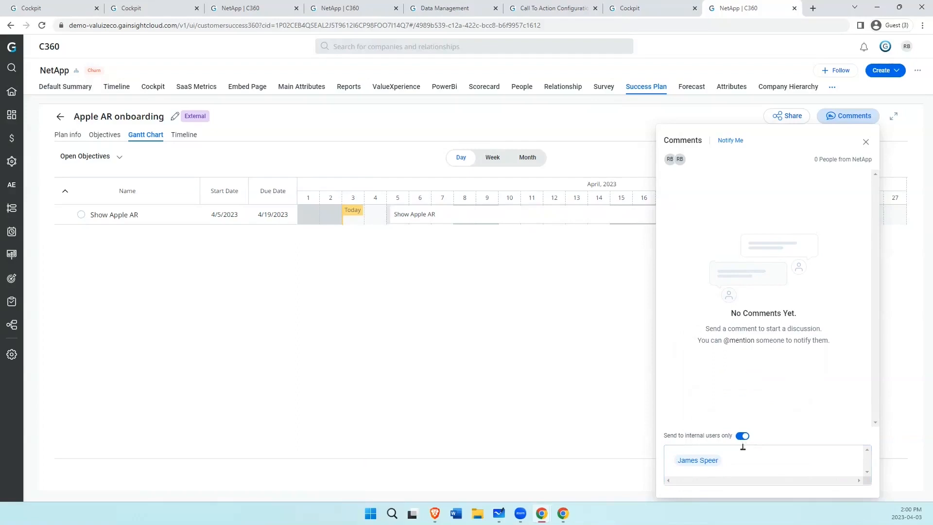
click(741, 467)
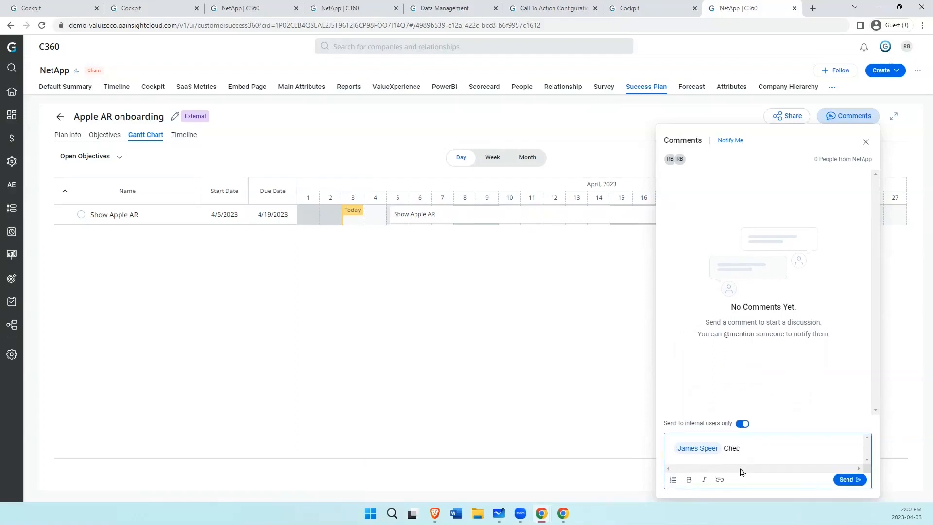
text(Check that out)
click(848, 480)
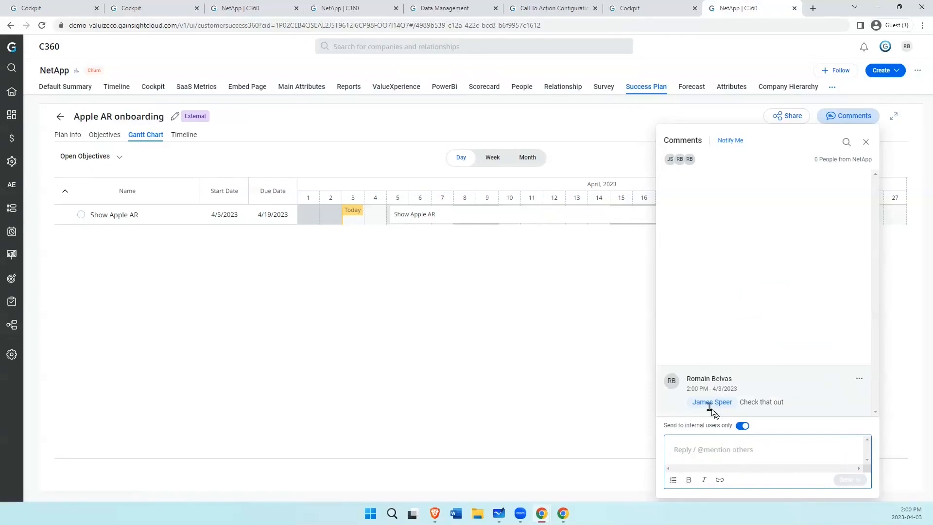
Log an Update activity in the success plan's timeline with subject "Information" and note "Reached out to the customer.".
click(180, 135)
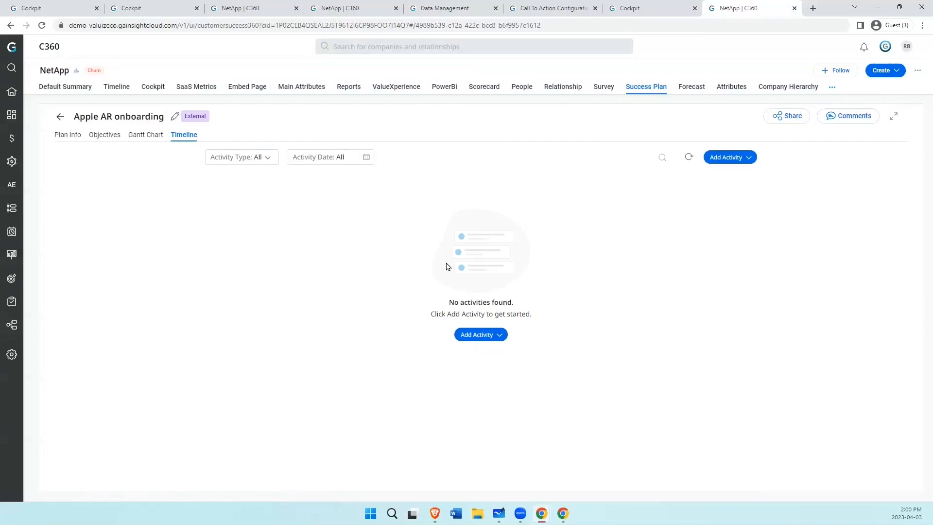
click(726, 158)
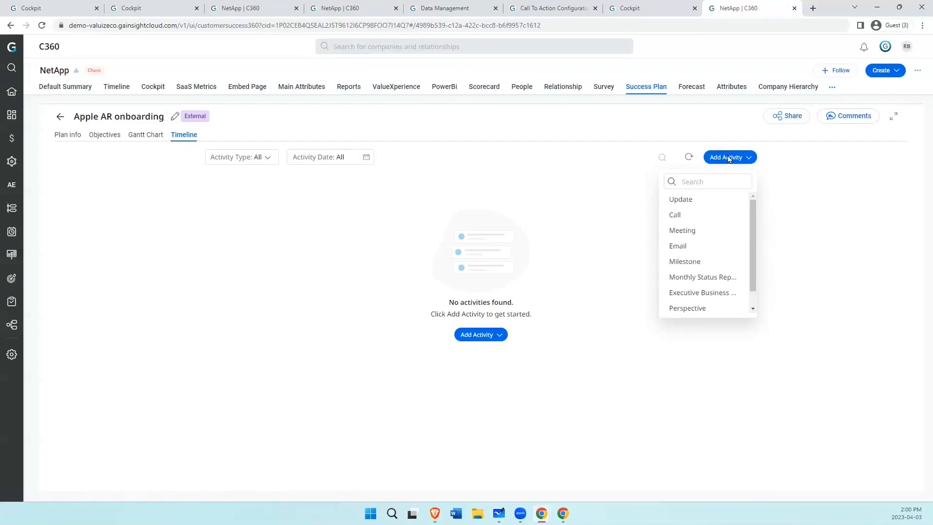
click(694, 210)
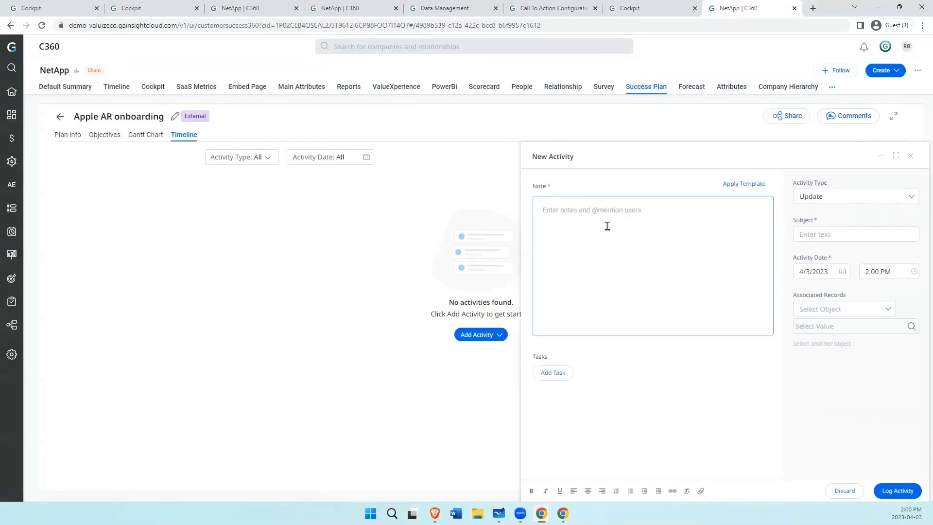
text(Re)
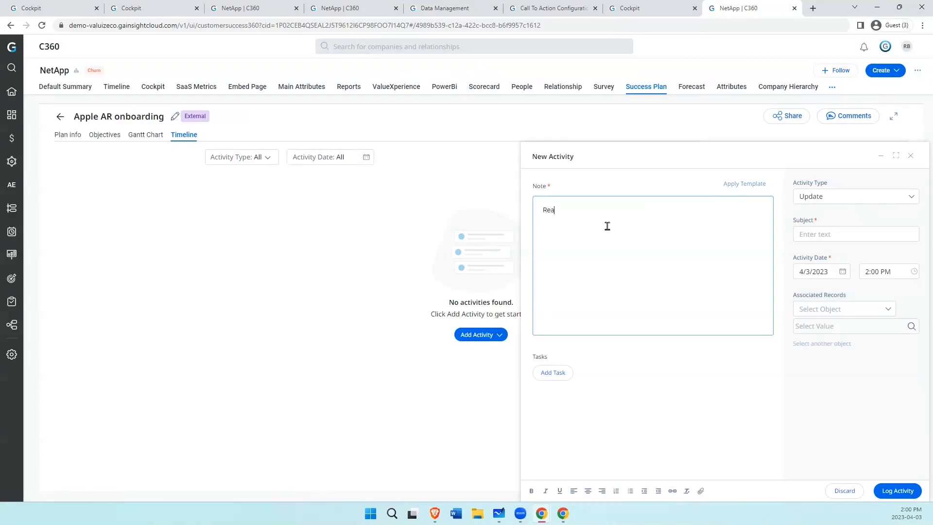
text(acher)
key(BackSpace)
text(d out to the customer.)
click(897, 491)
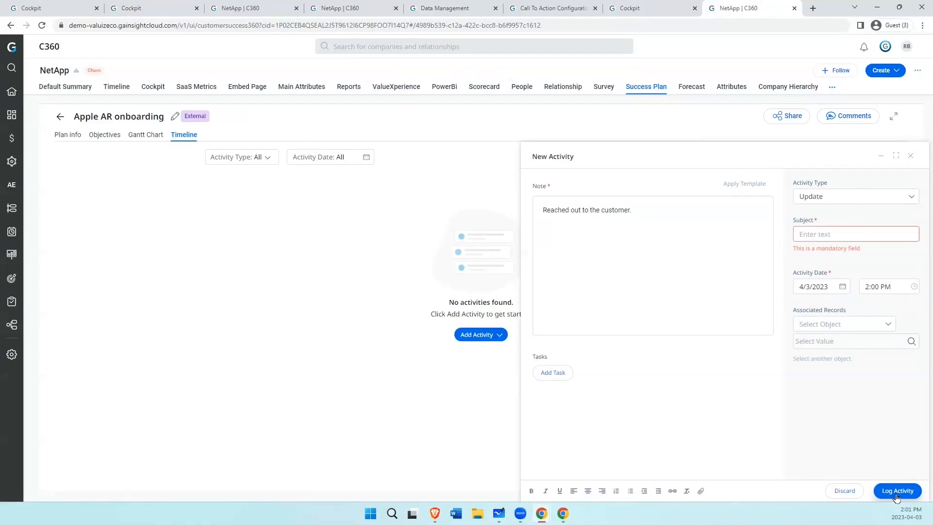
click(815, 232)
text(INform)
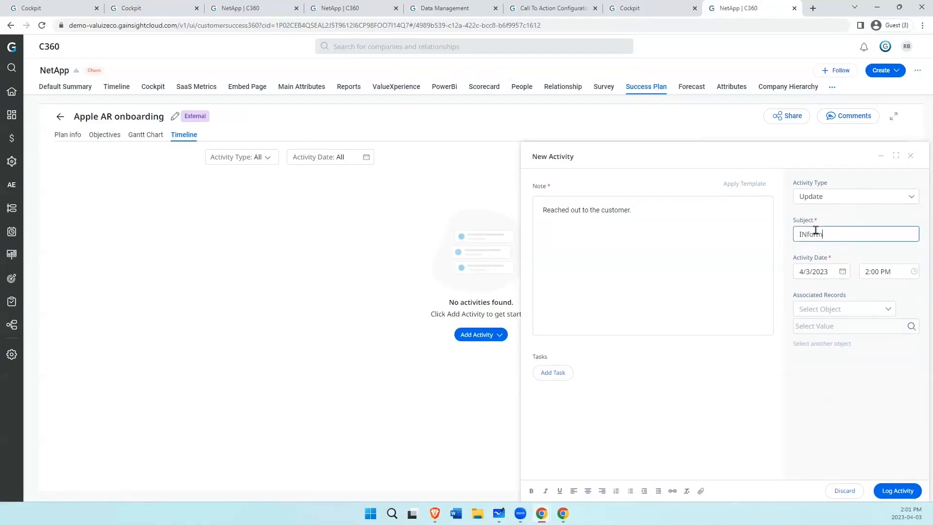
text(ation)
click(893, 491)
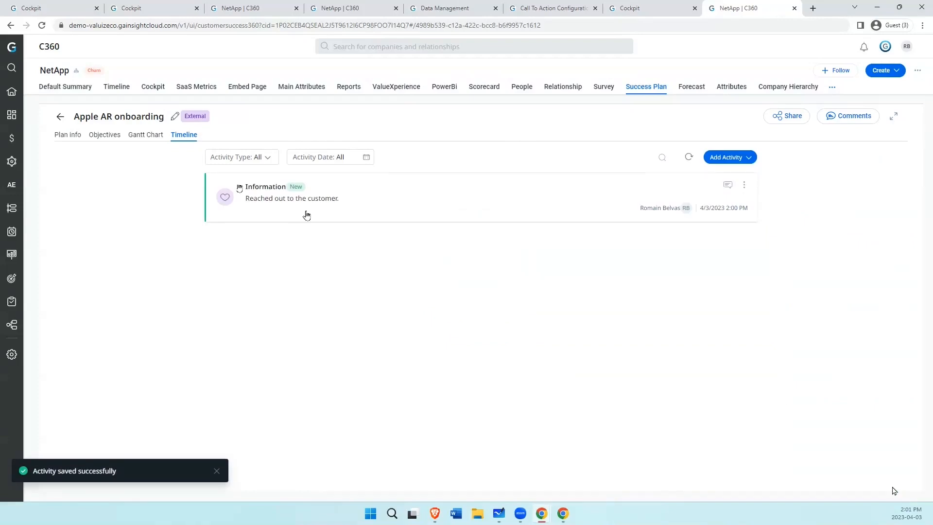